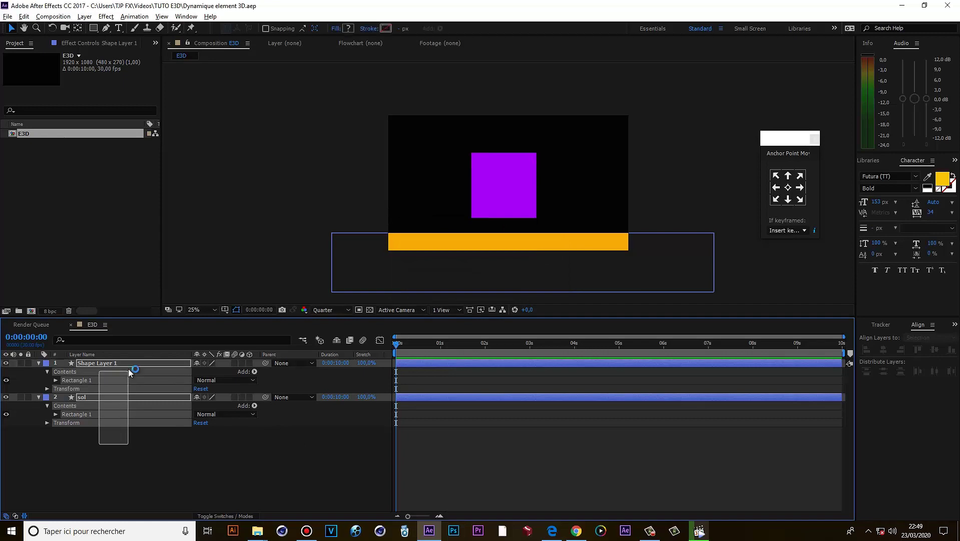
# - Send the Shape Layer 1 and sol layers to Newton and make the sol body static
pyautogui.click(53, 16)
pyautogui.click(79, 234)
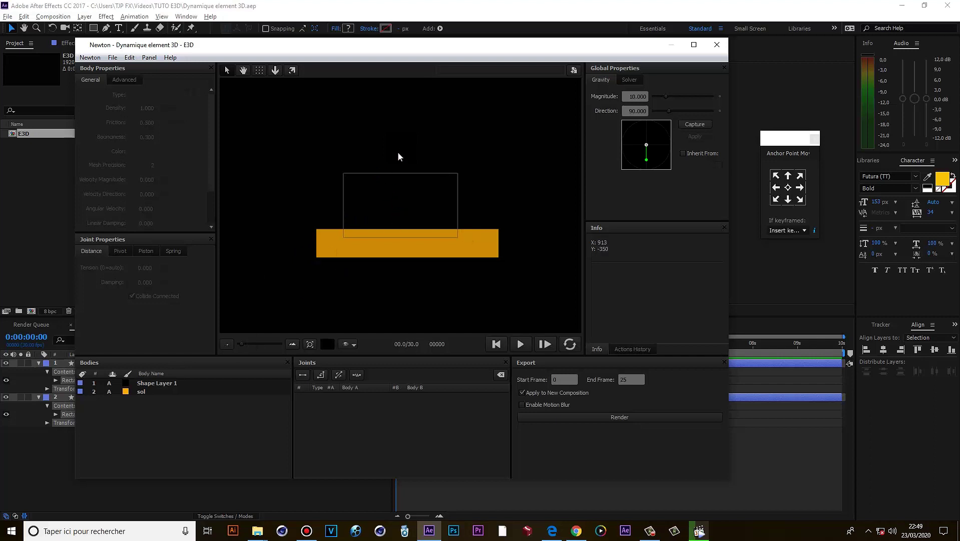
pyautogui.click(153, 384)
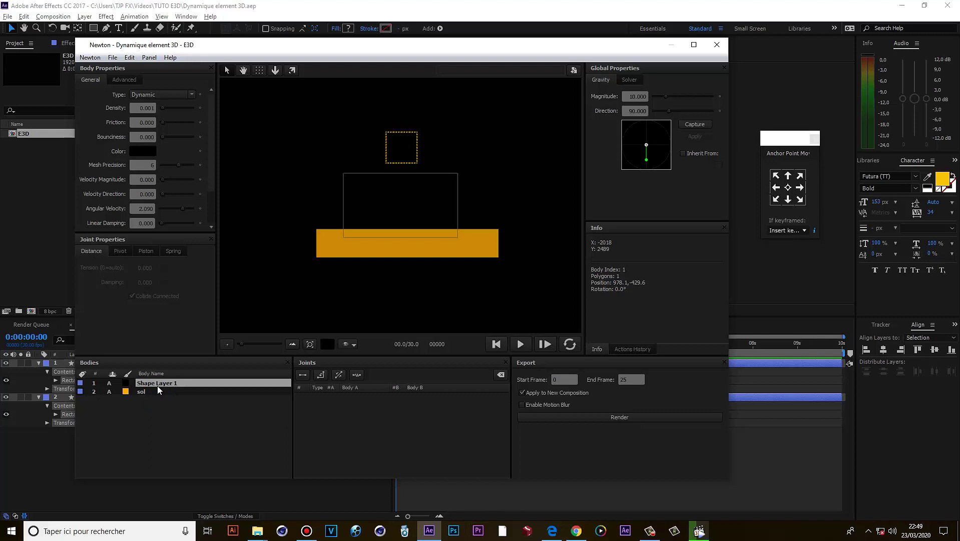
pyautogui.click(155, 390)
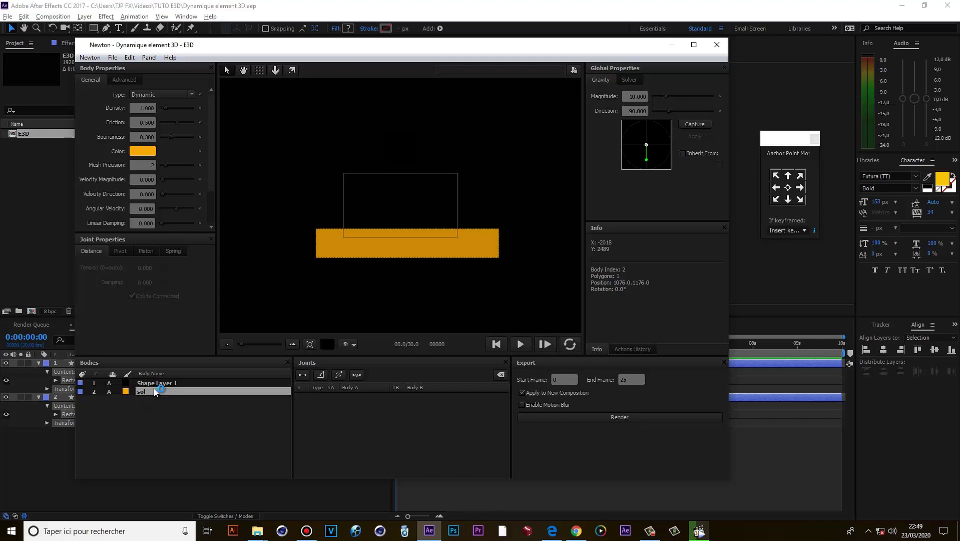
pyautogui.click(167, 94)
pyautogui.click(156, 101)
# - Run the Newton simulation, set the export end frame, and render the result to a new composition
pyautogui.click(171, 382)
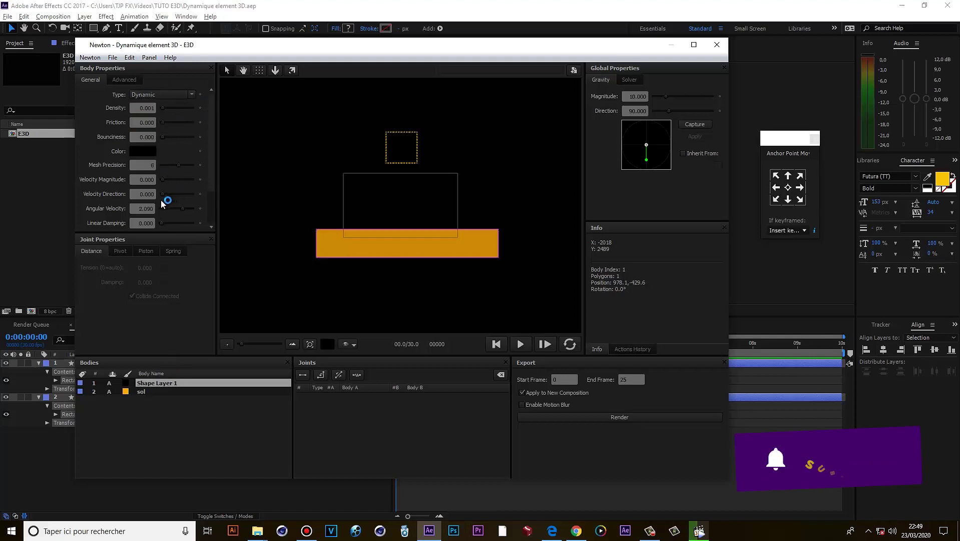
pyautogui.click(521, 349)
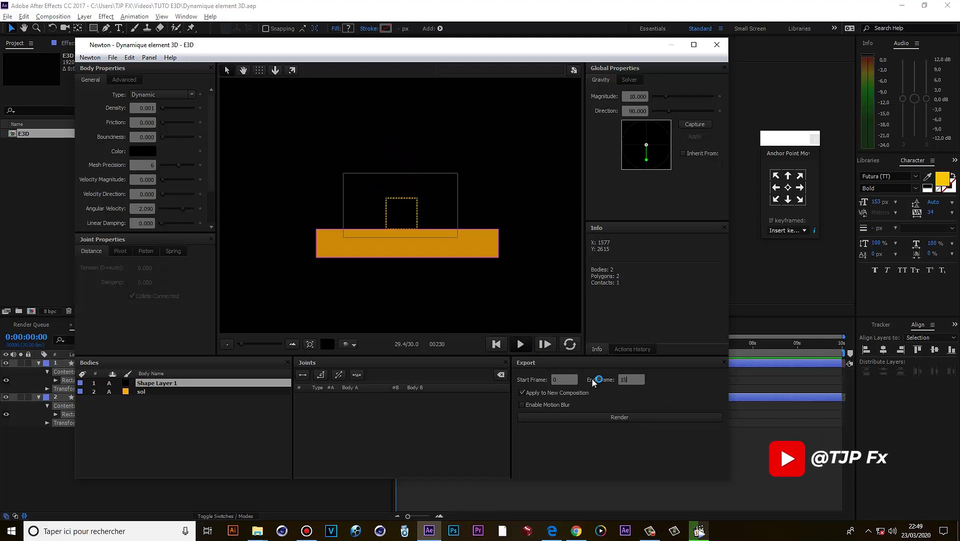
pyautogui.click(601, 420)
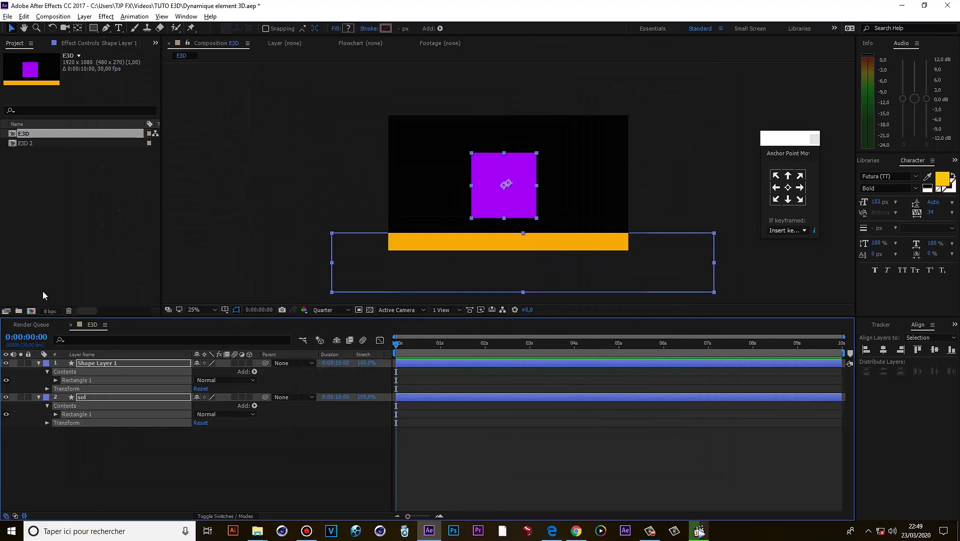
# - Open the E3D 2 composition and add a full-frame solid named E3D
pyautogui.doubleClick(26, 144)
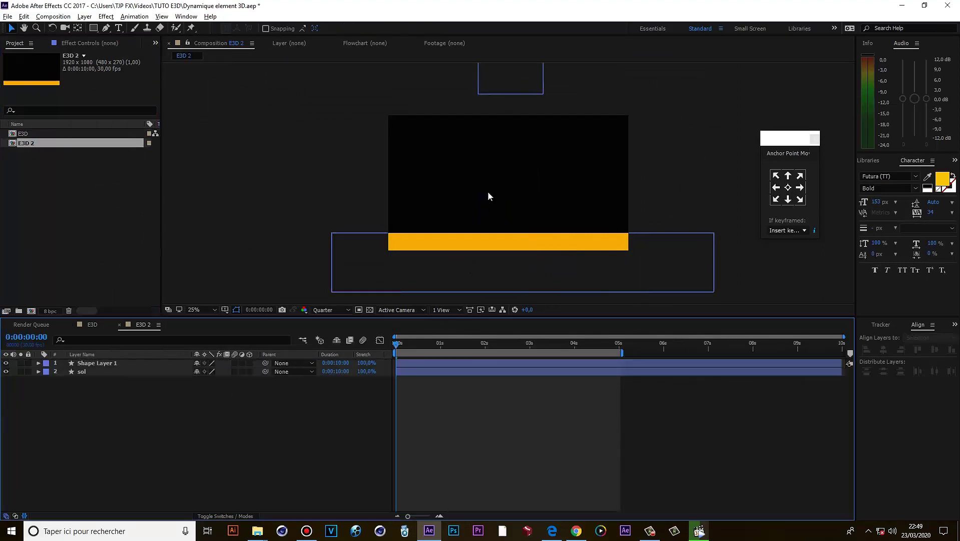
pyautogui.hotkey('ctrl', 'y')
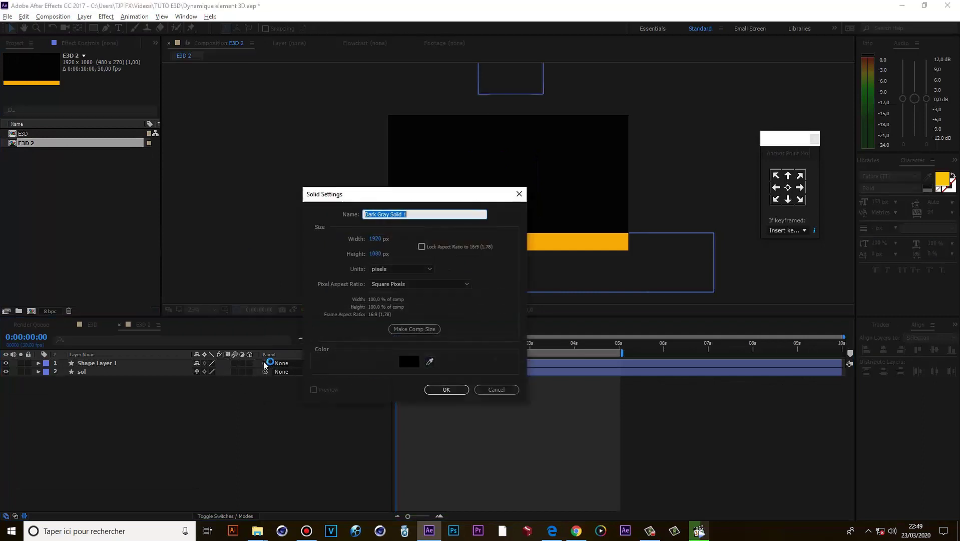
pyautogui.write('E3D')
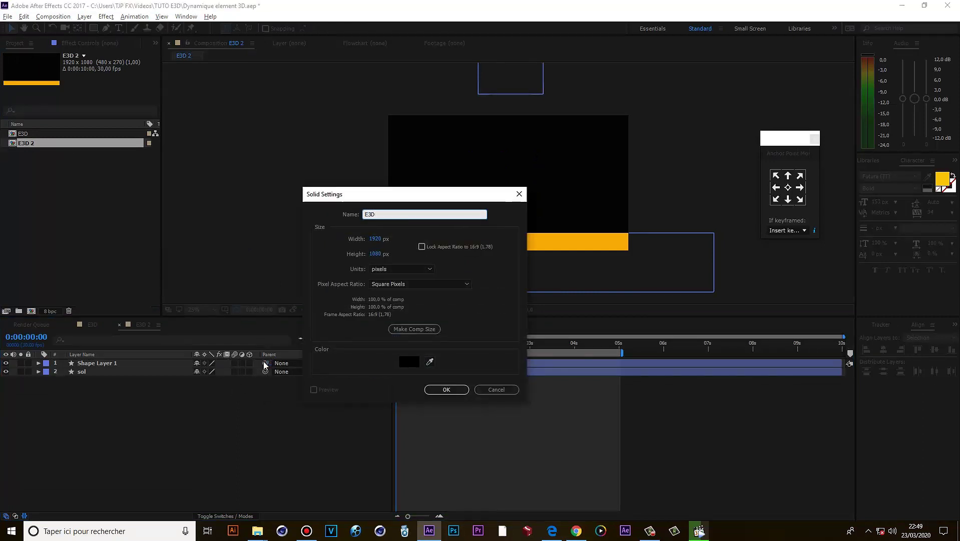
pyautogui.press('Return')
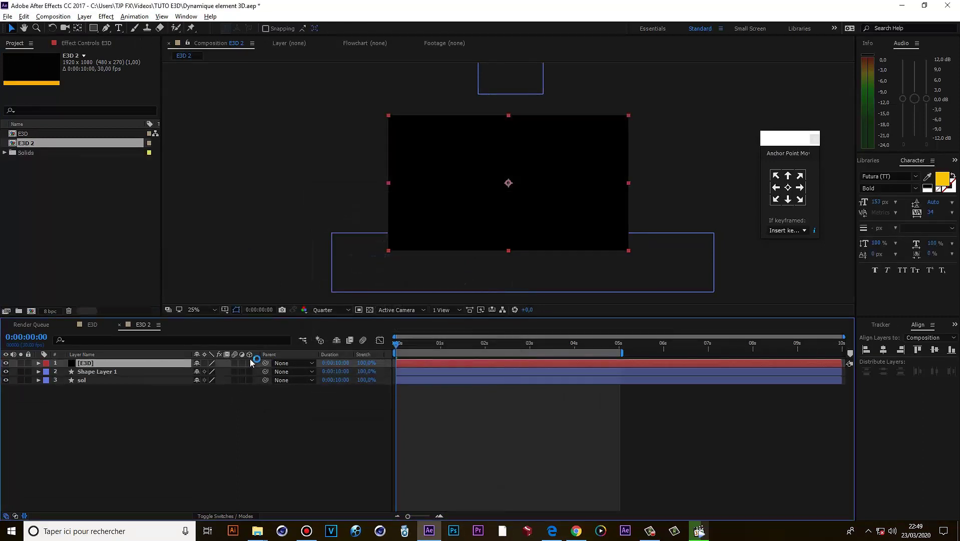
# - Apply the Video Copilot Element effect to the E3D solid and open its Scene Setup
pyautogui.click(102, 45)
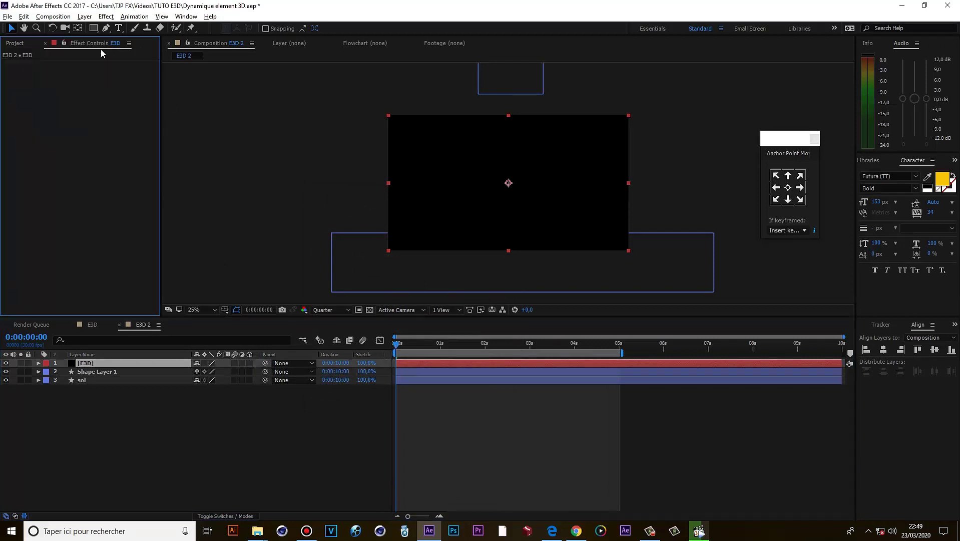
pyautogui.rightClick(84, 104)
pyautogui.moveTo(182, 491)
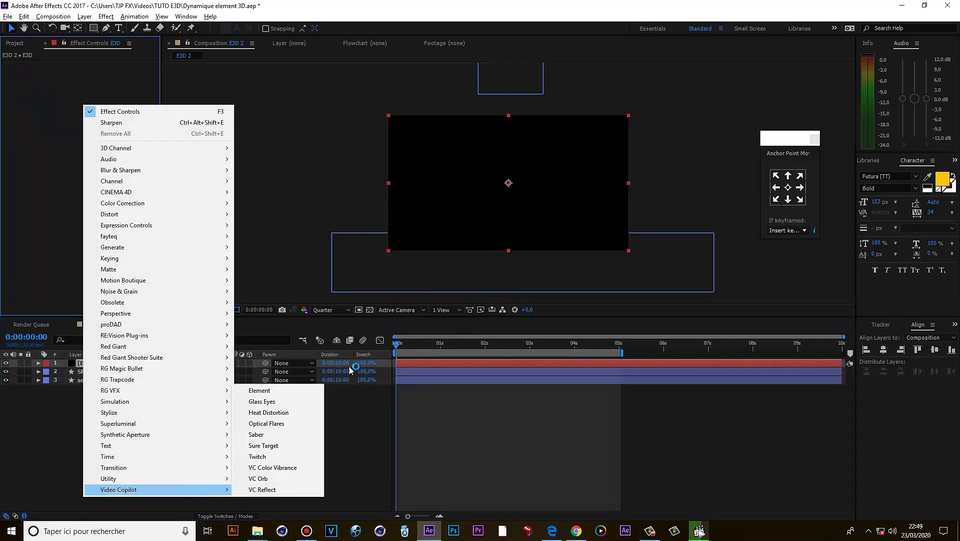
pyautogui.click(282, 392)
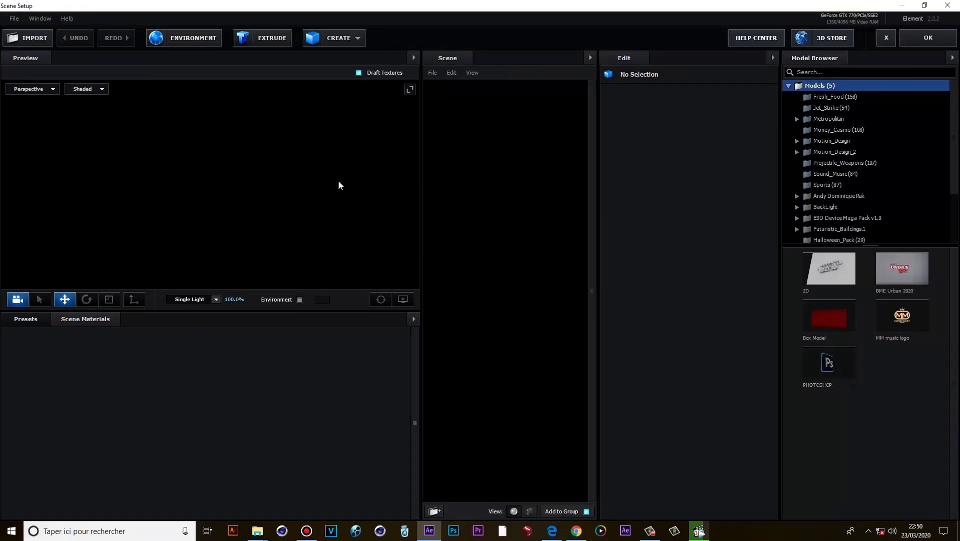
# - Create a box model in the Element scene
pyautogui.click(358, 37)
pyautogui.click(316, 61)
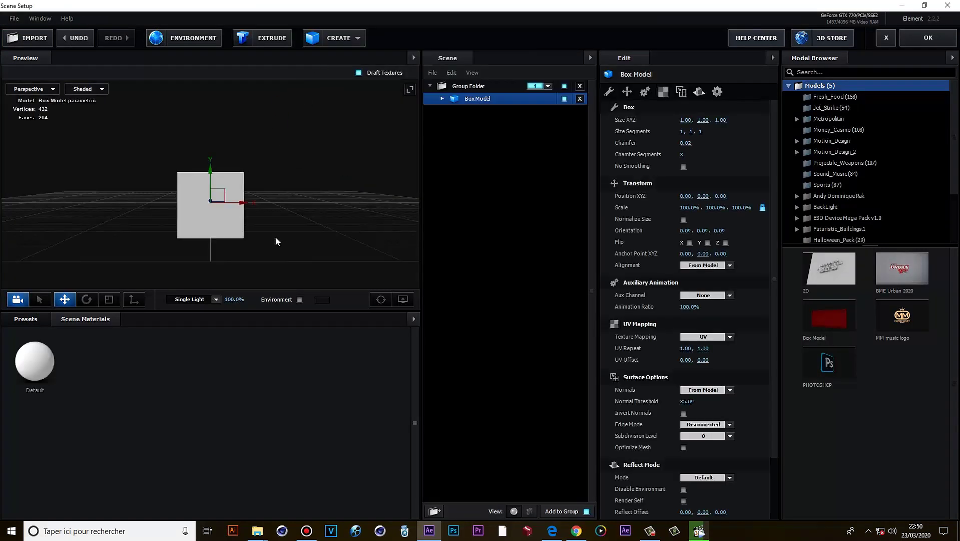
pyautogui.moveTo(262, 213); pyautogui.dragTo(209, 229)
pyautogui.scroll(6, 209, 229)
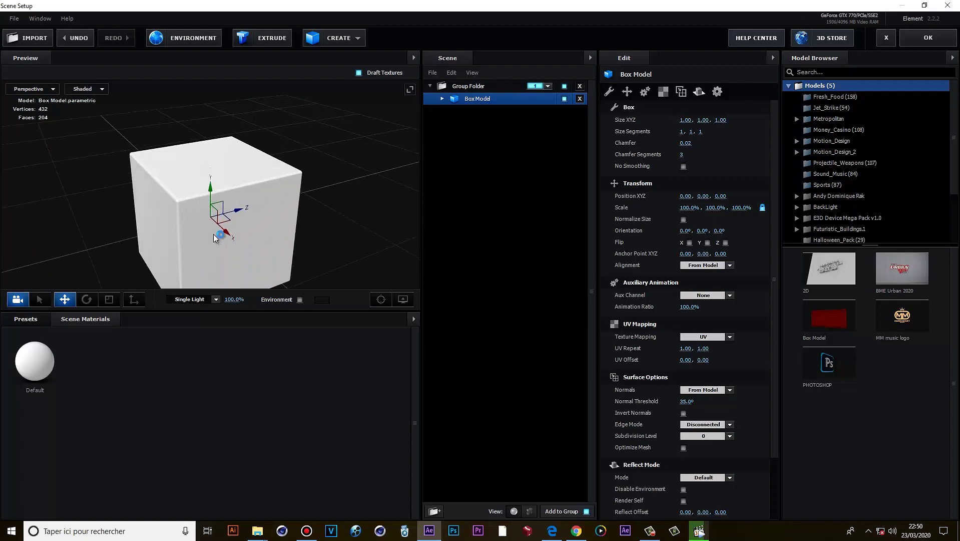
pyautogui.moveTo(379, 244); pyautogui.dragTo(400, 180)
# - Replace the box model's default material with the Flat_Color preset from the Physical materials
pyautogui.click(442, 99)
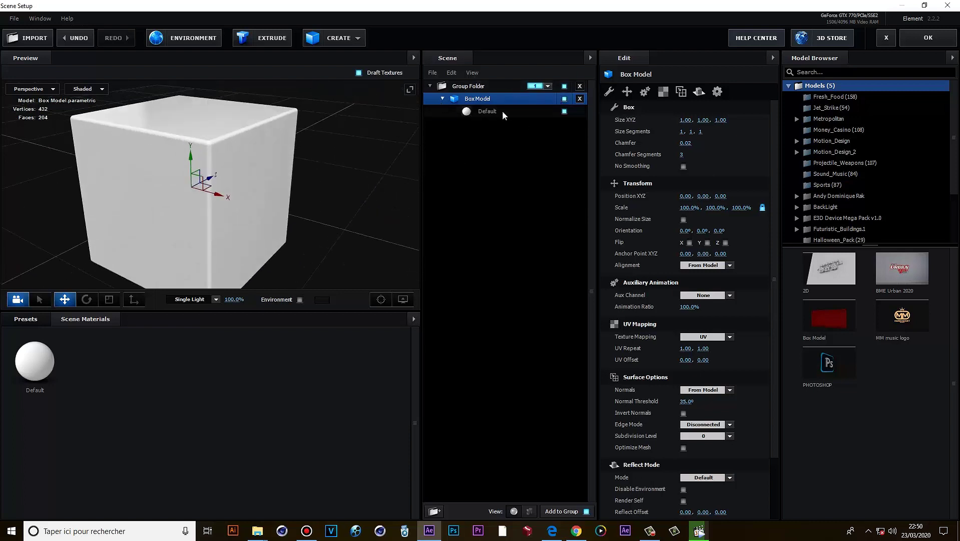
pyautogui.click(491, 111)
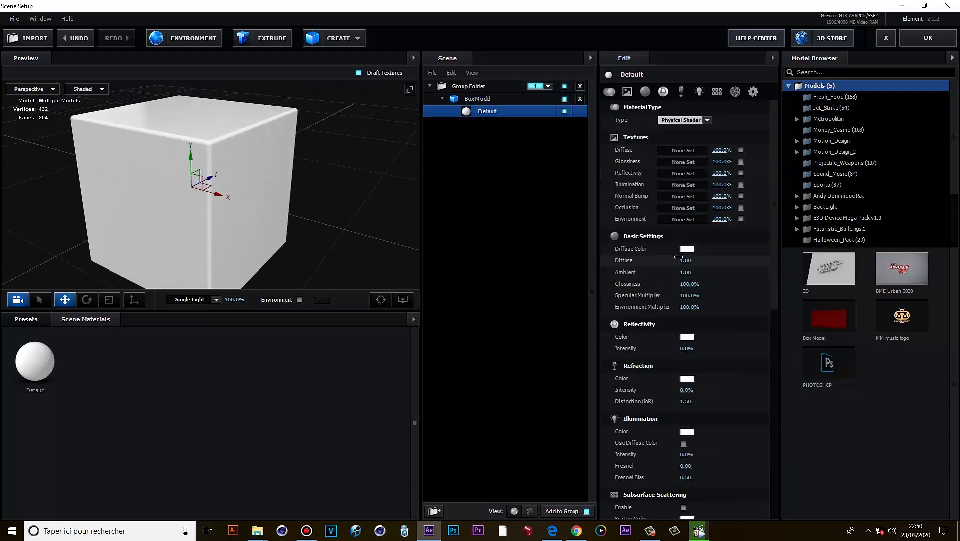
pyautogui.click(33, 323)
pyautogui.click(47, 409)
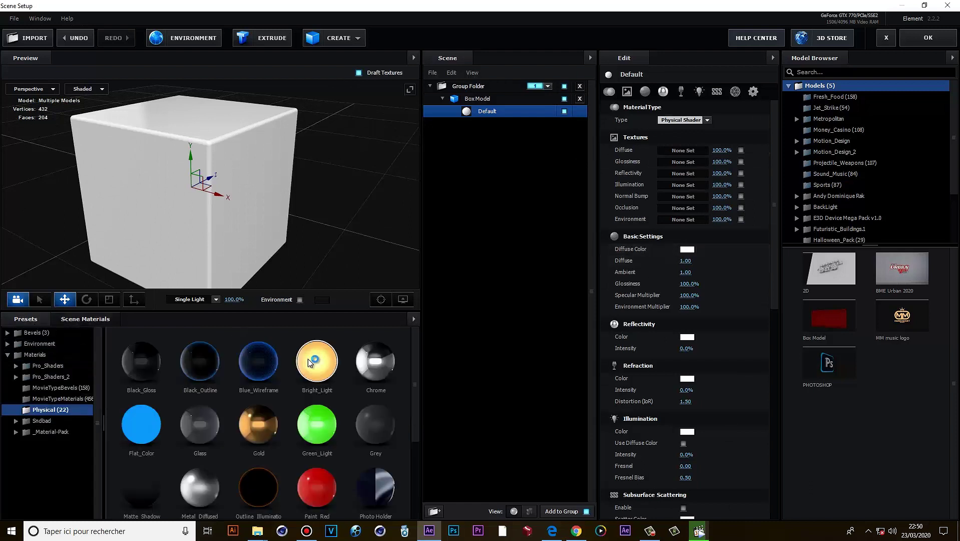
pyautogui.moveTo(141, 430); pyautogui.dragTo(260, 193)
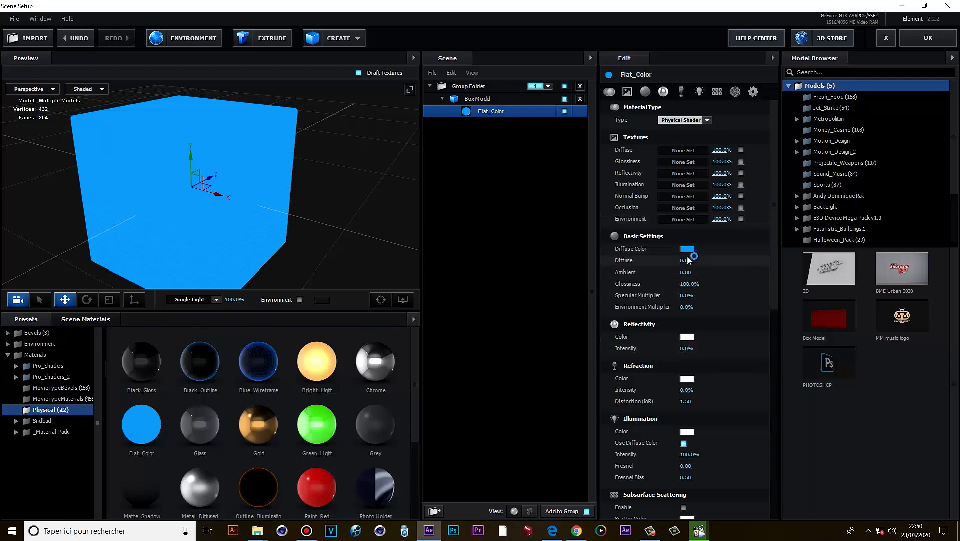
# - Set the Diffuse value of the Flat_Color material to 2
pyautogui.click(689, 261)
pyautogui.write('2')
pyautogui.press('Return')
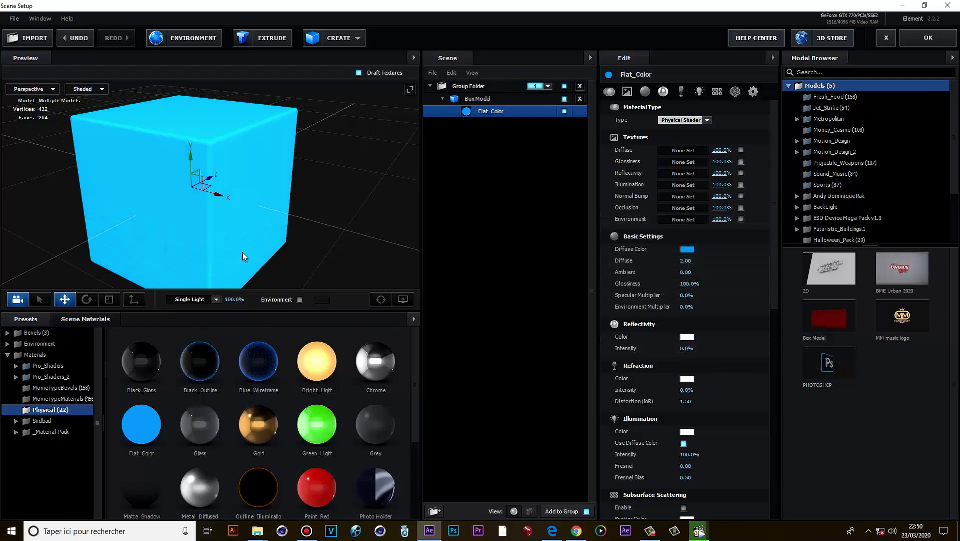
pyautogui.moveTo(242, 251); pyautogui.dragTo(327, 196)
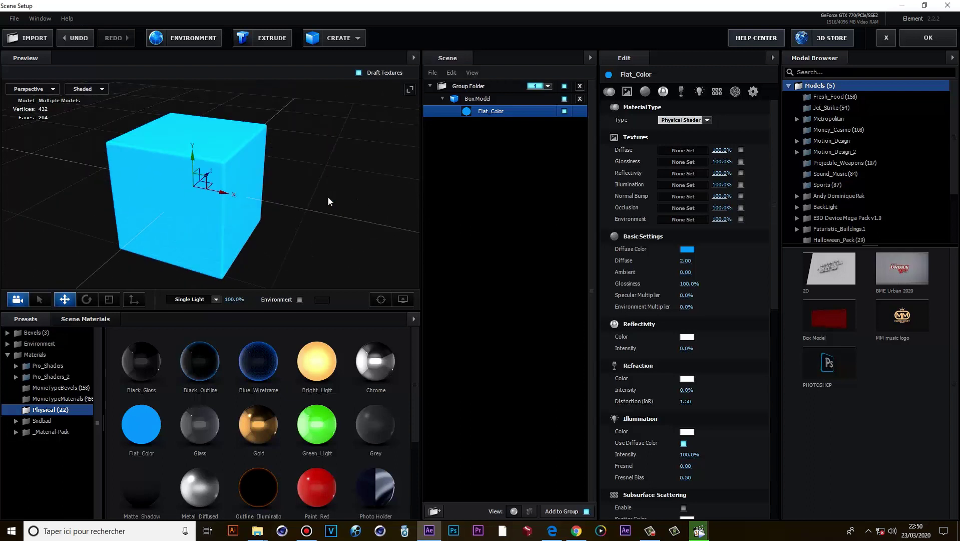
# - Review the Box Model's settings, accept the Element scene, and save the project
pyautogui.click(510, 99)
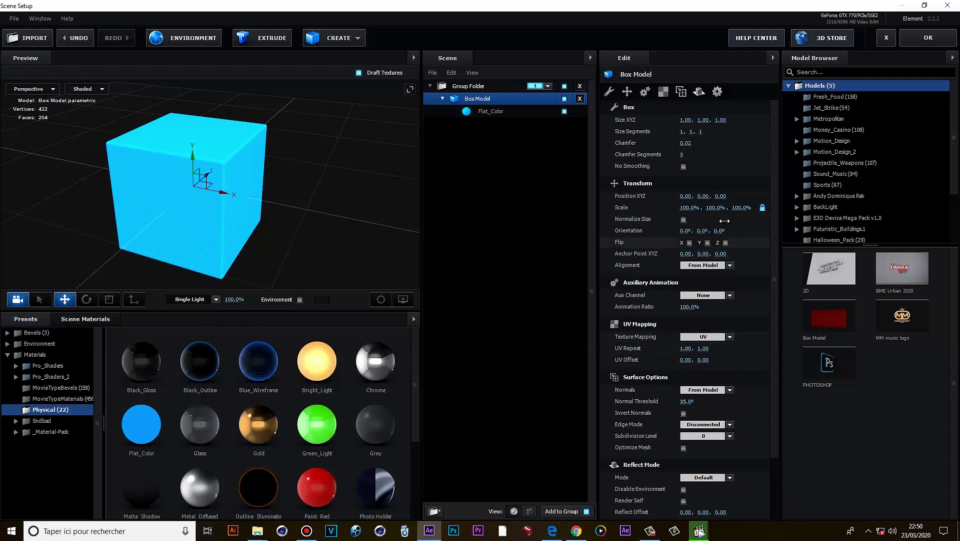
pyautogui.scroll(-2, 639, 287)
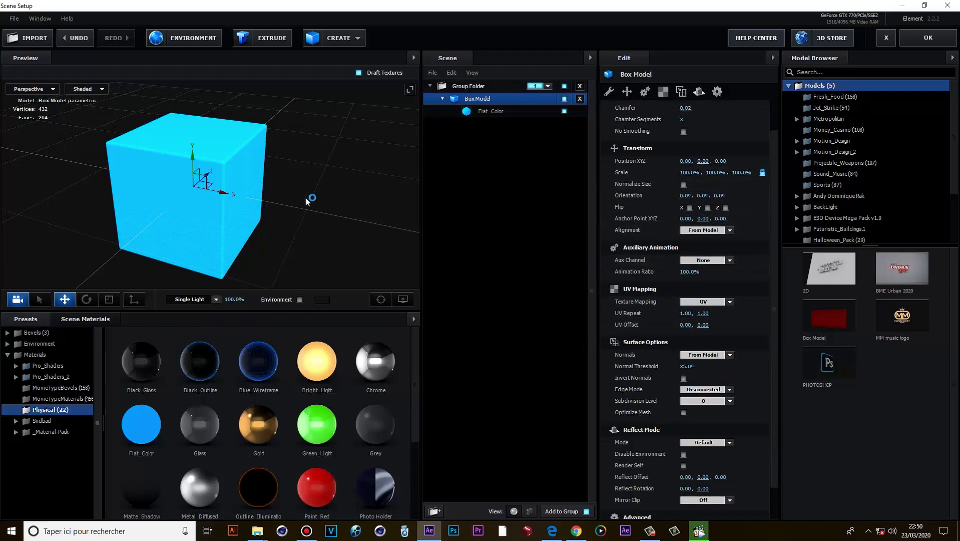
pyautogui.scroll(-2, 311, 199)
pyautogui.click(928, 37)
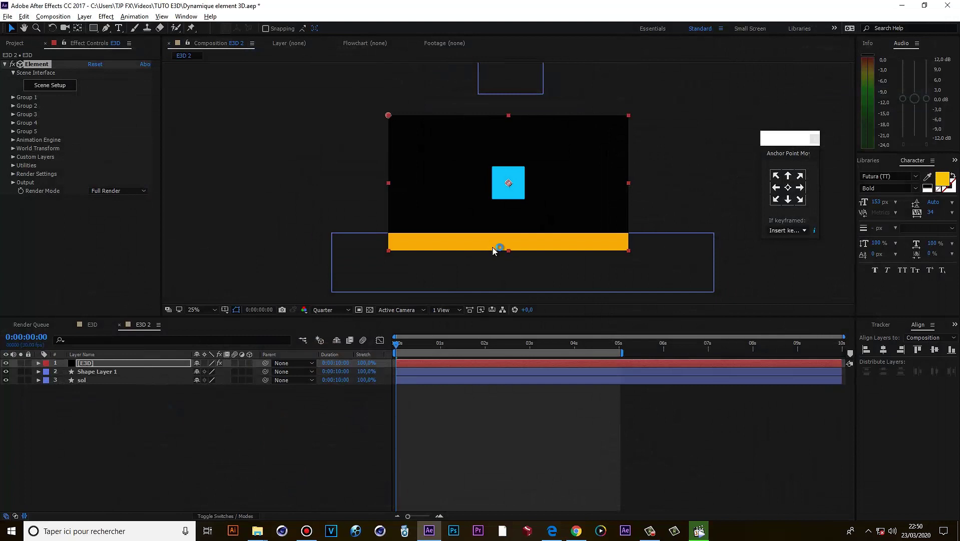
pyautogui.click(168, 403)
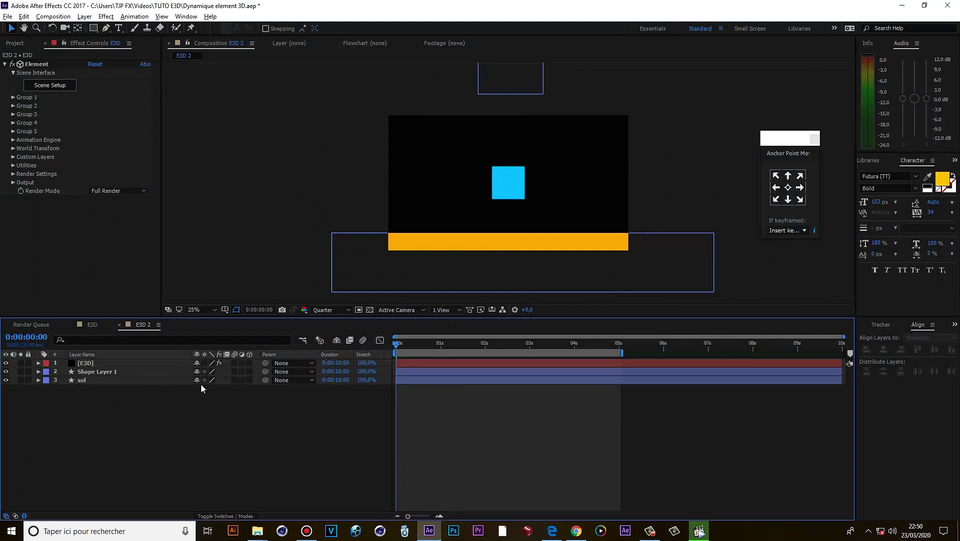
pyautogui.hotkey('ctrl', 's')
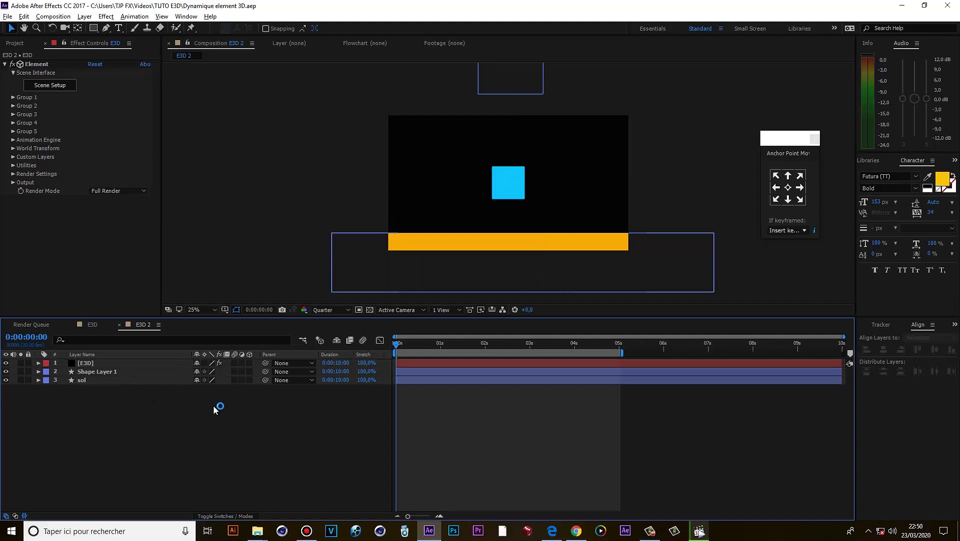
# - Reveal the keyframed Position and Rotation properties of Shape Layer 1
pyautogui.press('u')
pyautogui.click(141, 371)
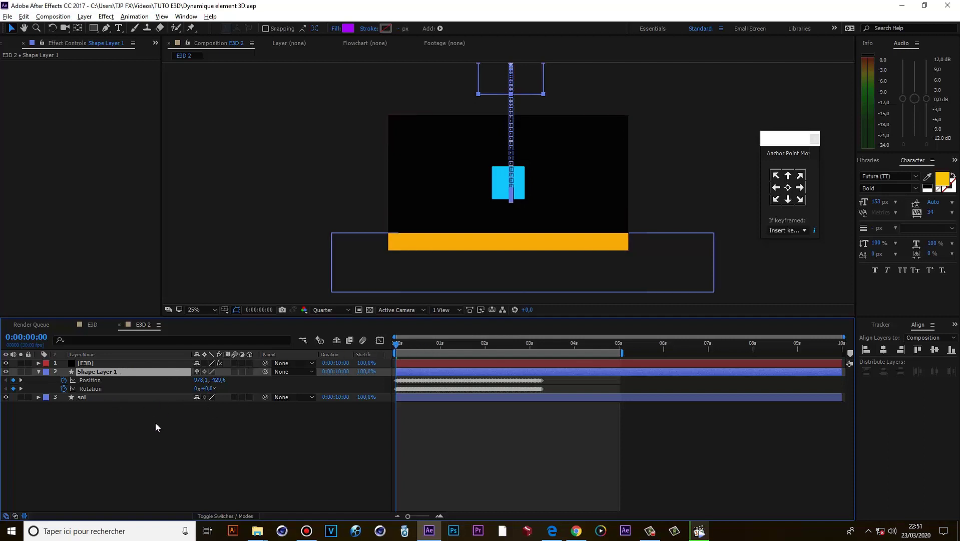
pyautogui.rightClick(67, 442)
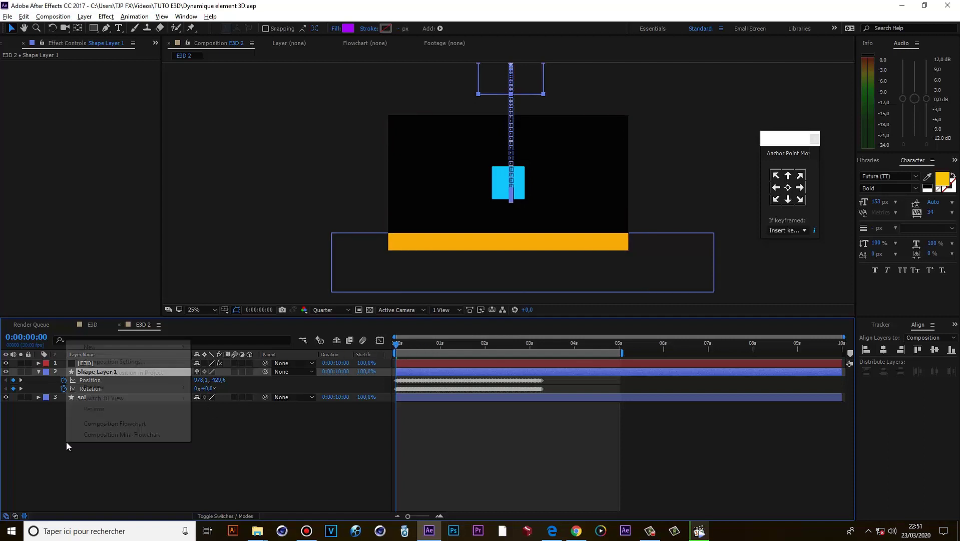
pyautogui.click(261, 430)
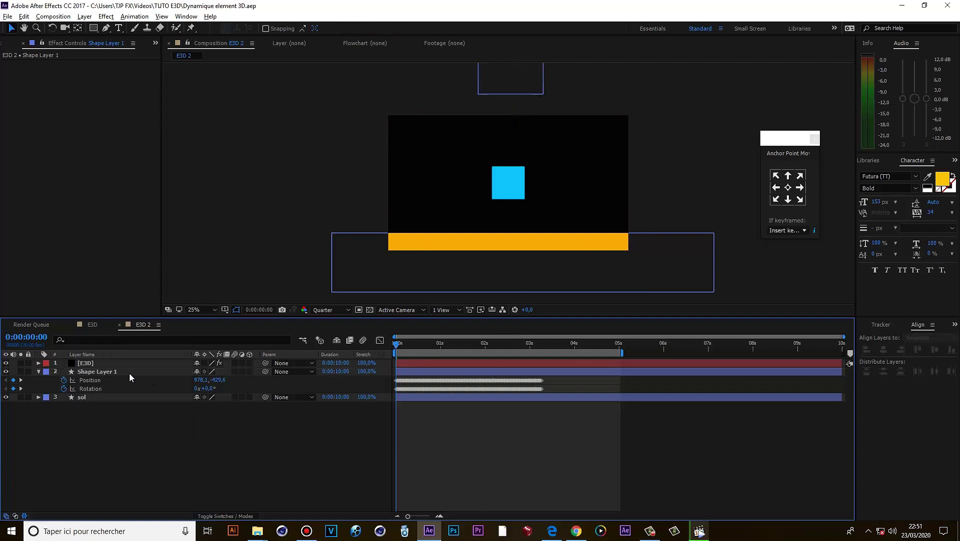
# - Create a group null for Group 1 of the Element effect on the E3D layer
pyautogui.click(125, 362)
pyautogui.click(13, 98)
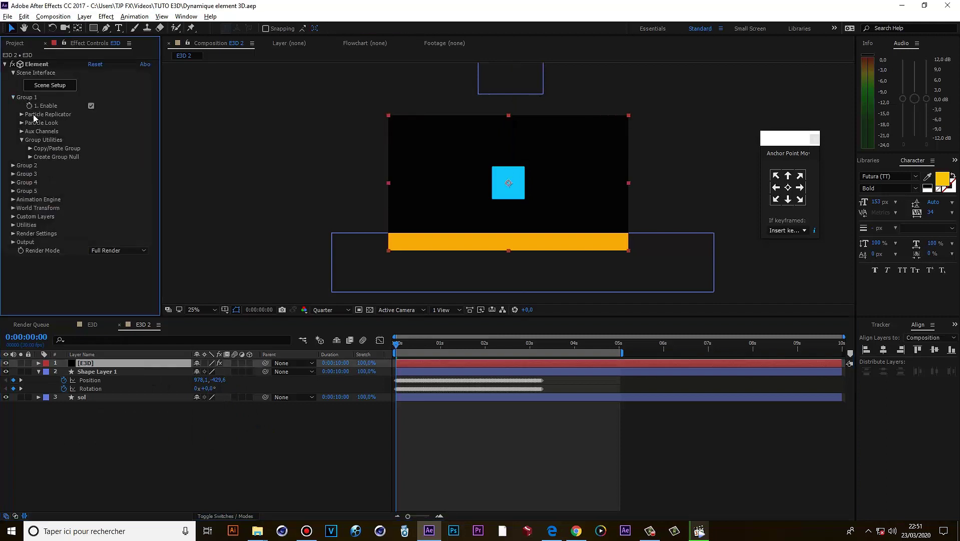
pyautogui.click(30, 157)
pyautogui.click(51, 170)
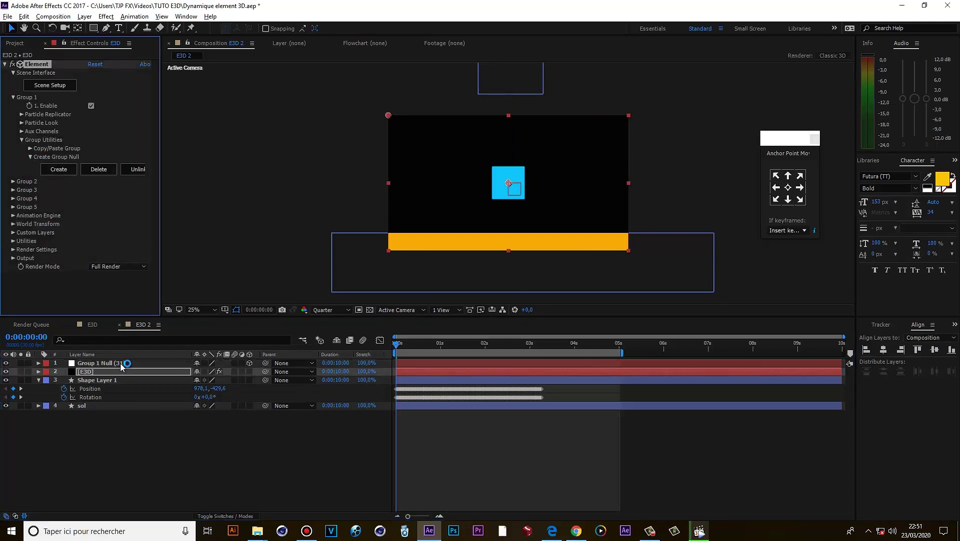
# - Rename the Group 1 null layer as box
pyautogui.press('Return')
pyautogui.write('bo')
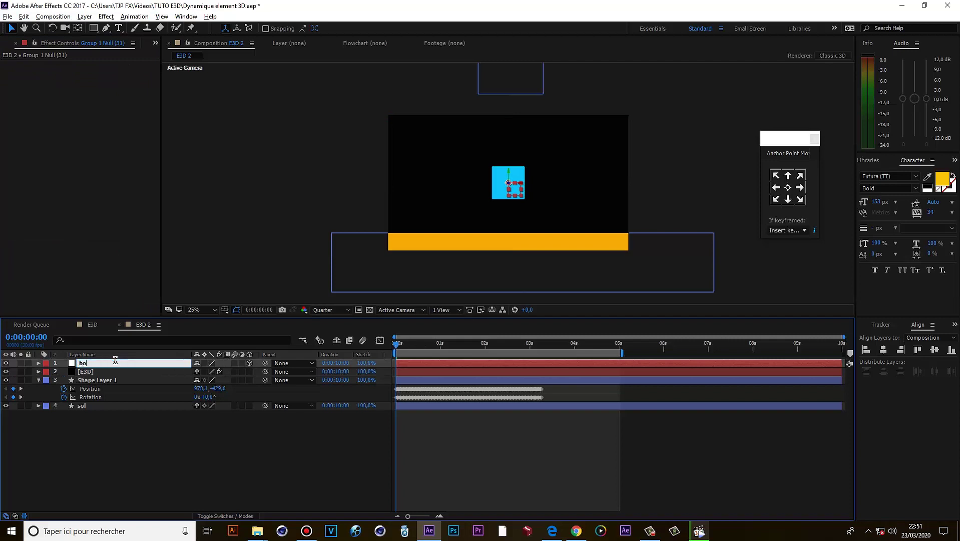
pyautogui.write('x')
pyautogui.press('Return')
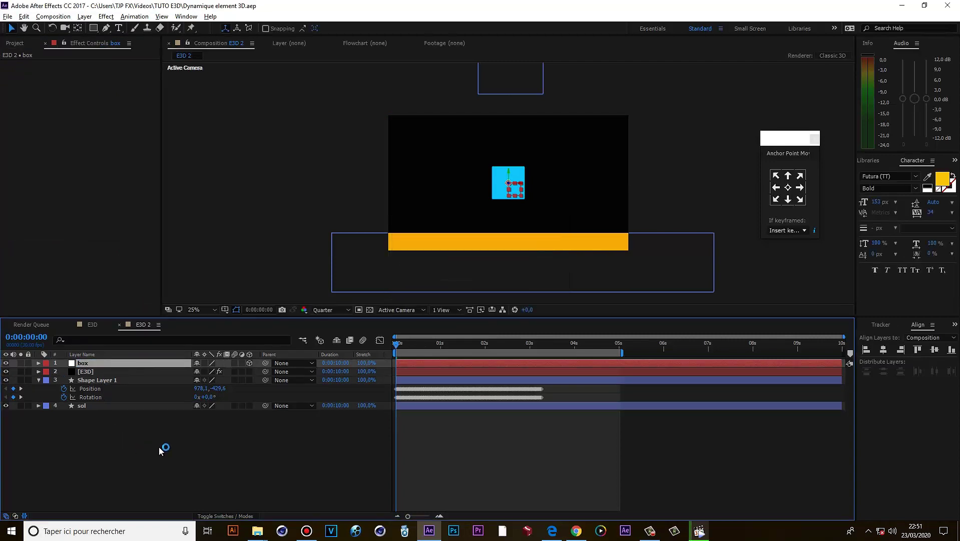
# - Add a full-frame solid named BG to the E3D 2 composition
pyautogui.click(159, 447)
pyautogui.hotkey('ctrl', 'y')
pyautogui.write('BG')
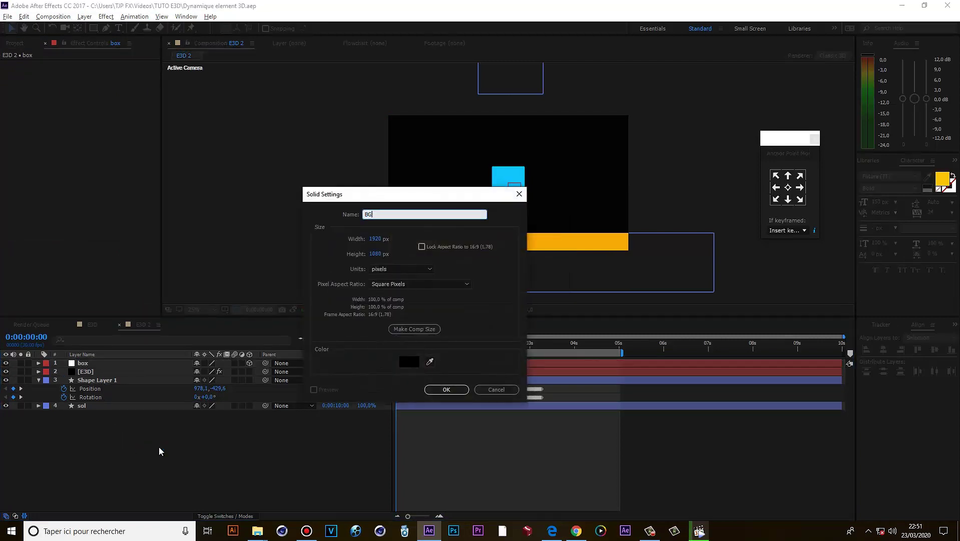
pyautogui.press('Return')
# - Apply a Gradient Ramp effect to the BG solid and set its ramp shape to Radial Ramp
pyautogui.hotkey('ctrl', 'space')
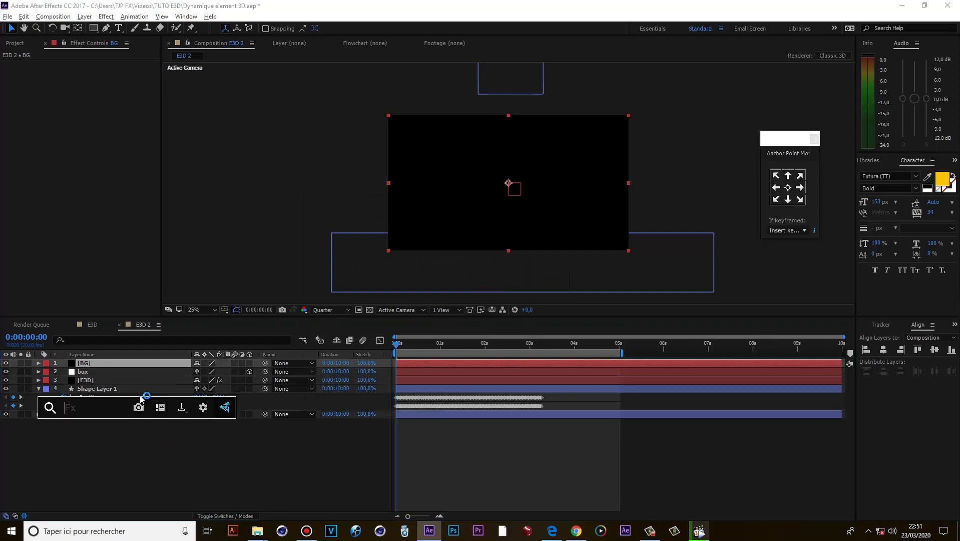
pyautogui.write('gr')
pyautogui.click(121, 433)
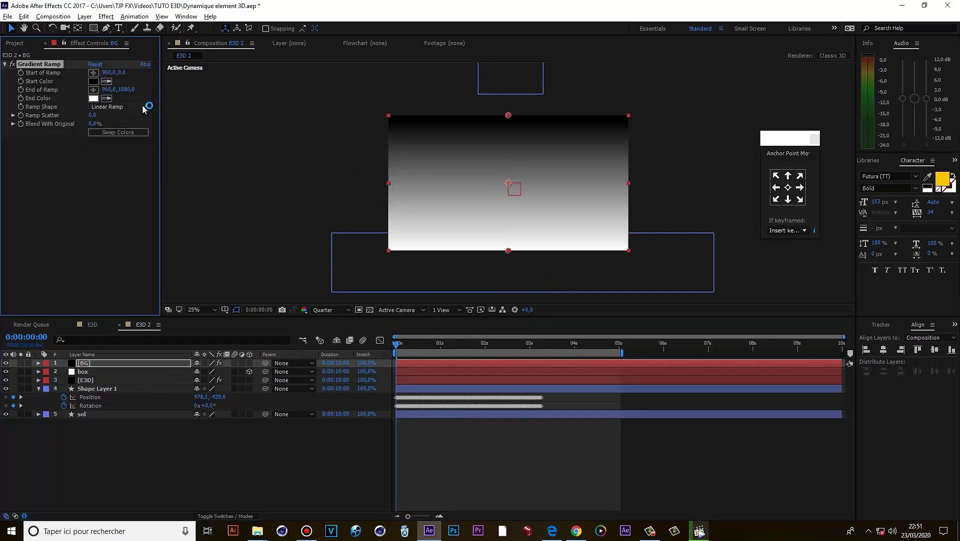
pyautogui.click(122, 106)
pyautogui.click(132, 130)
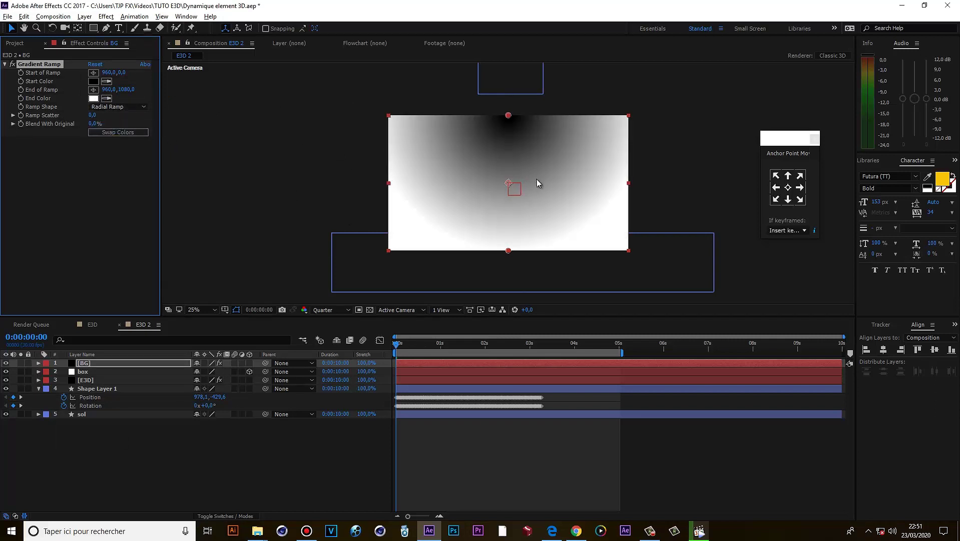
# - Swap the ramp colors and move the ramp's start to about 960, 416 and its end to about 1040, 2072
pyautogui.press(',')
pyautogui.click(101, 132)
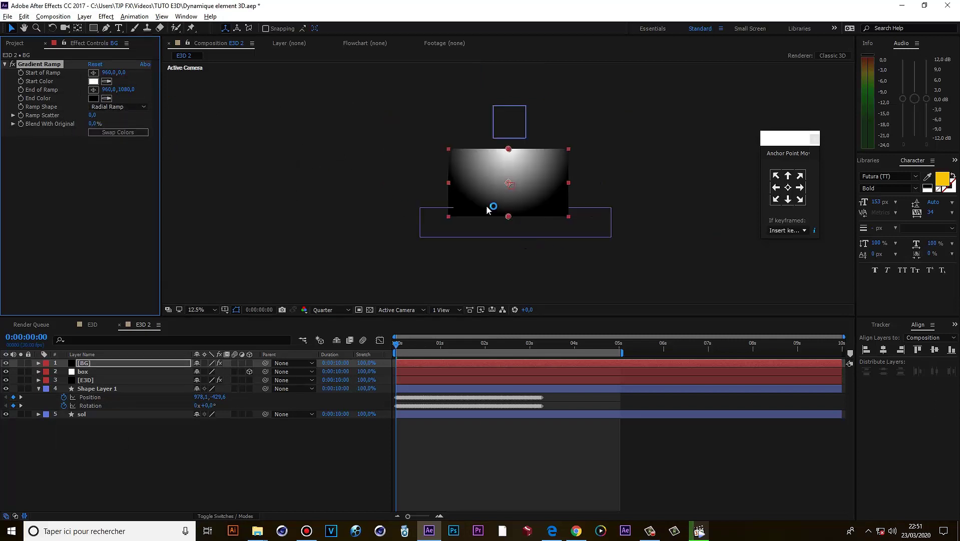
pyautogui.moveTo(508, 216); pyautogui.dragTo(510, 249)
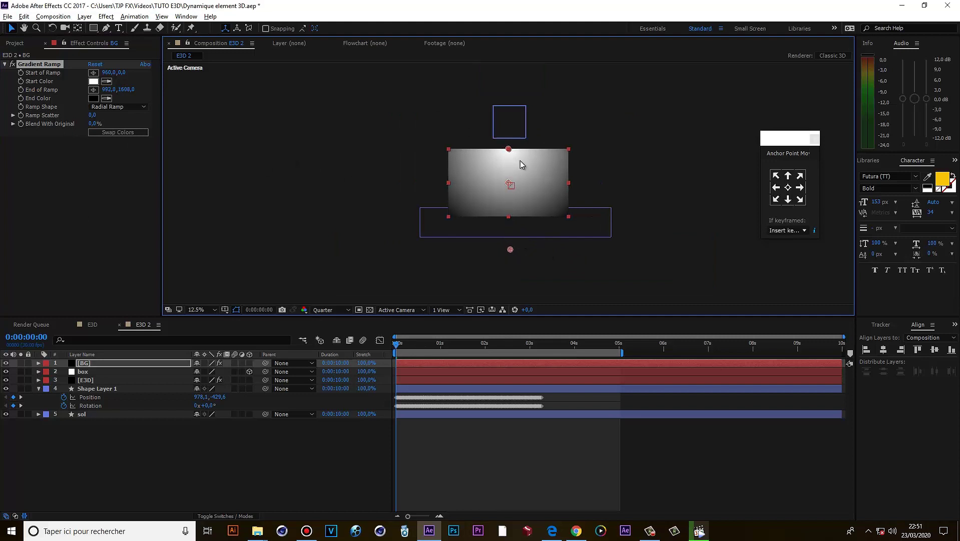
pyautogui.moveTo(511, 153); pyautogui.dragTo(511, 176)
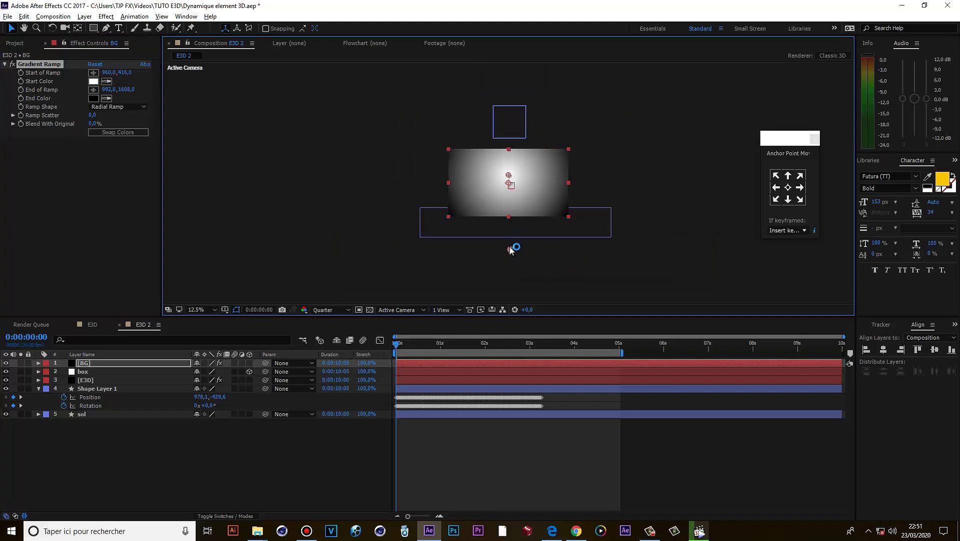
pyautogui.moveTo(511, 249); pyautogui.dragTo(513, 281)
pyautogui.press('.')
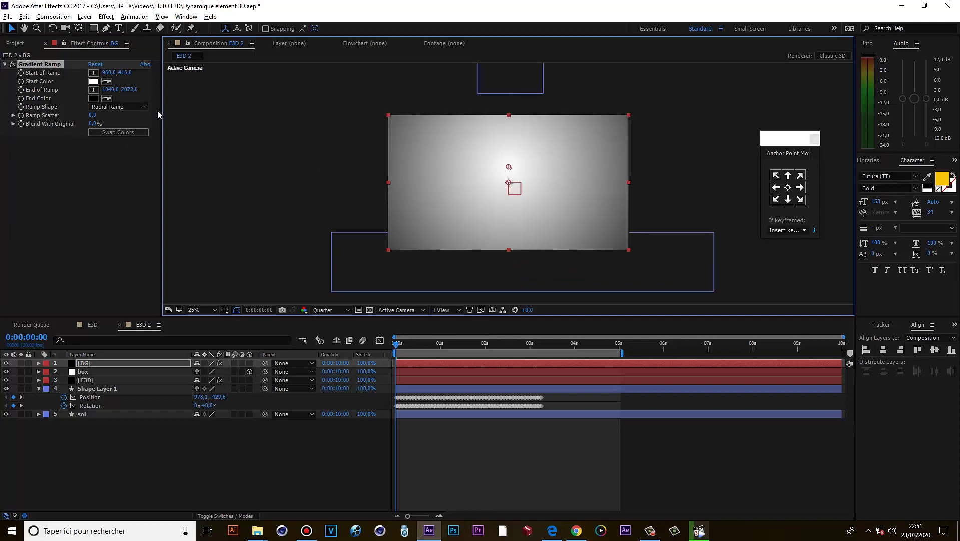
# - Try dark blue 02266E as the End Color of the BG gradient ramp
pyautogui.click(93, 98)
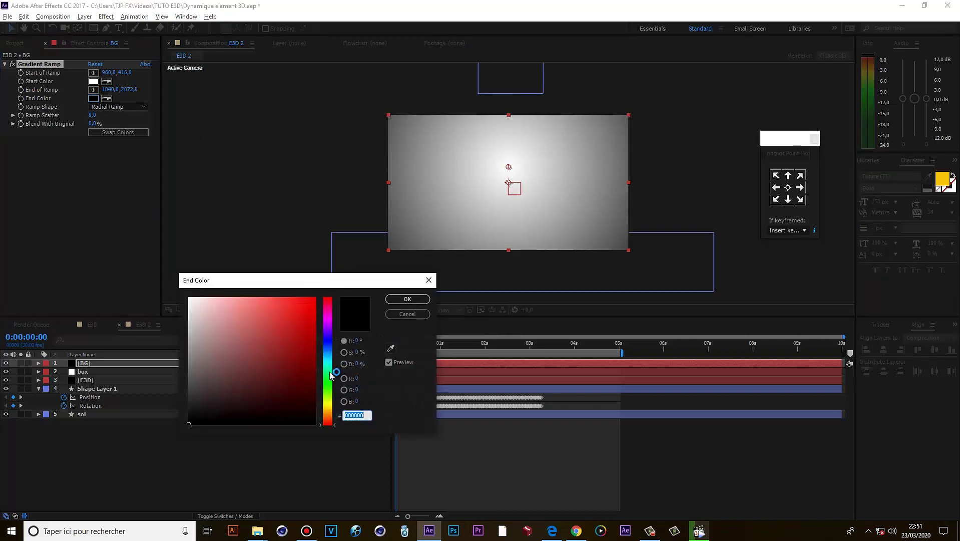
pyautogui.click(328, 343)
pyautogui.click(294, 375)
pyautogui.click(407, 298)
# - Try a golden orange as the Start Color of the BG gradient ramp
pyautogui.click(93, 81)
pyautogui.click(328, 334)
pyautogui.click(307, 342)
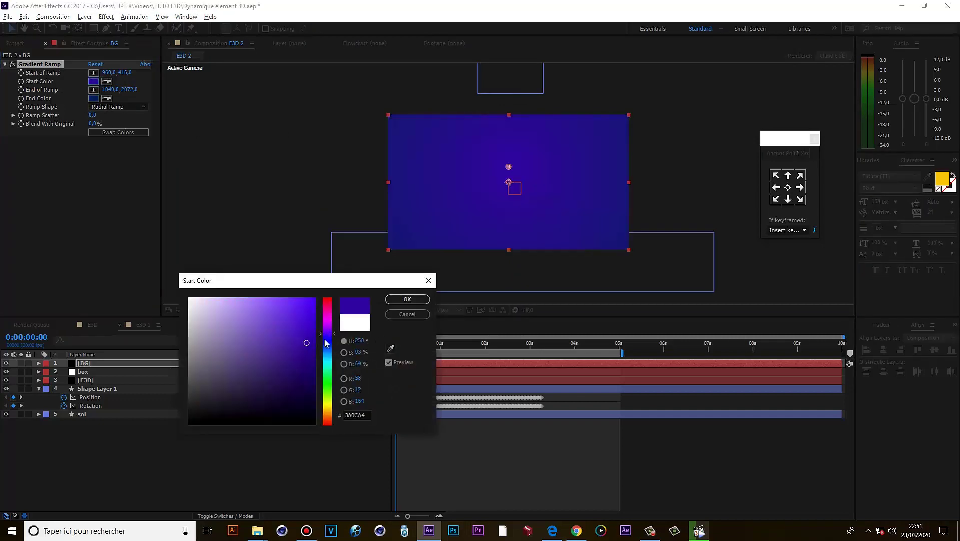
pyautogui.click(307, 315)
pyautogui.moveTo(327, 333); pyautogui.dragTo(313, 370)
# - Try a muted dark navy as the End Color of the BG gradient ramp
pyautogui.click(93, 99)
pyautogui.click(328, 411)
pyautogui.click(327, 347)
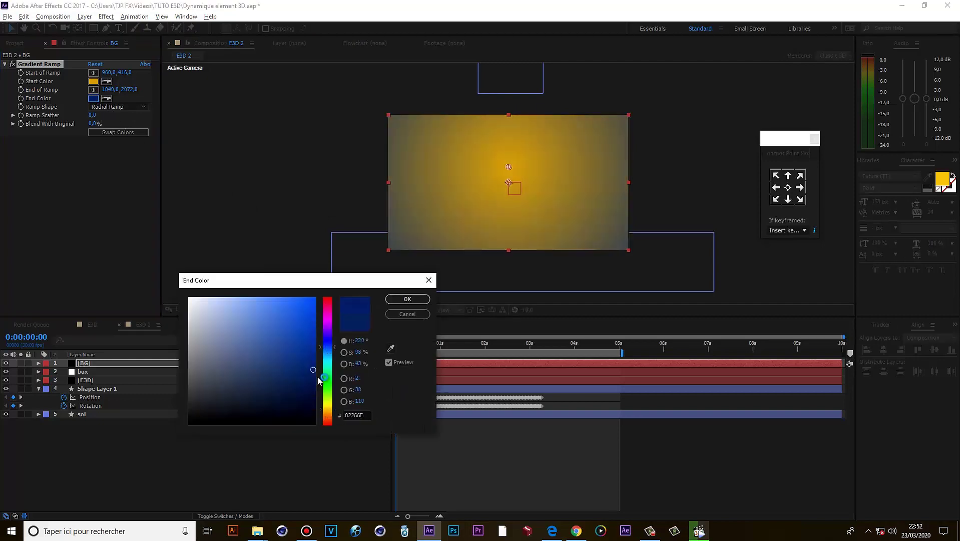
pyautogui.click(408, 298)
# - Set the Start Color of the BG gradient ramp to bright cyan
pyautogui.click(93, 81)
pyautogui.click(327, 333)
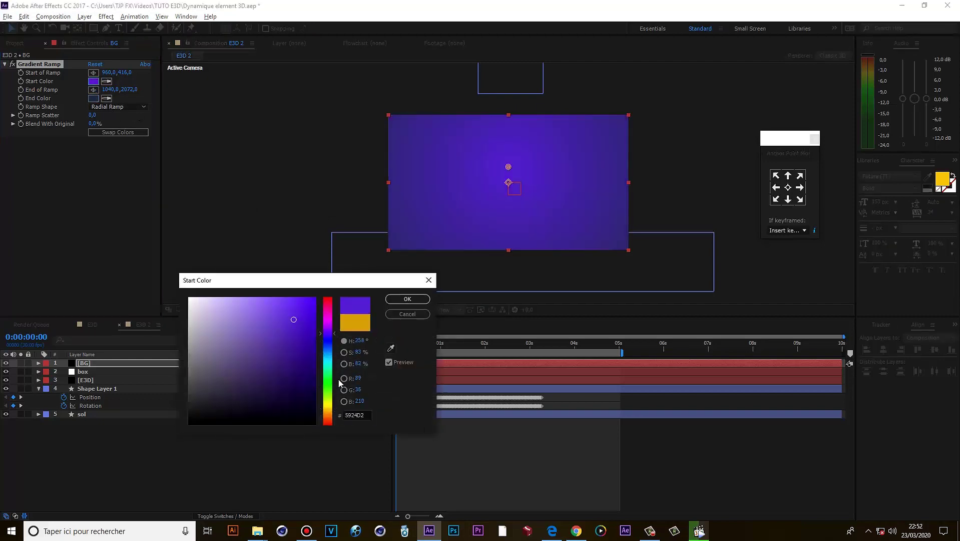
pyautogui.click(327, 361)
pyautogui.click(311, 300)
pyautogui.click(407, 299)
# - Set the End Color of the BG gradient ramp to a very dark navy blue
pyautogui.click(93, 99)
pyautogui.click(327, 395)
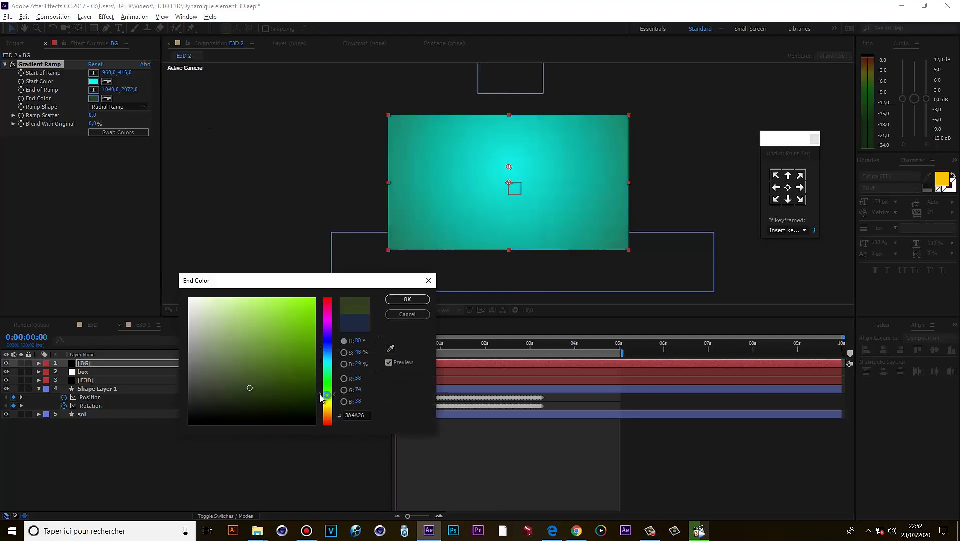
pyautogui.moveTo(321, 398); pyautogui.dragTo(328, 342)
pyautogui.click(282, 388)
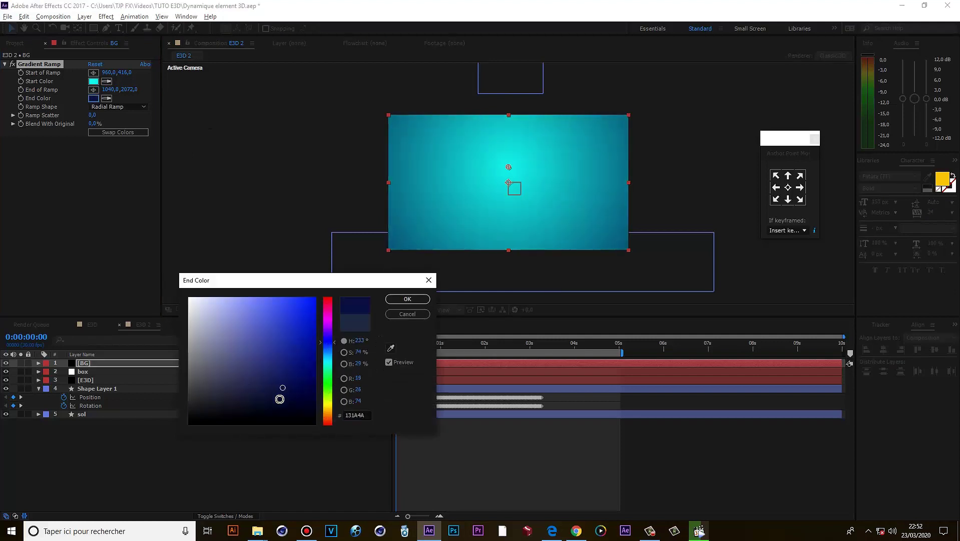
pyautogui.click(408, 299)
# - Move the BG layer to the bottom of the layer stack with sol hidden, and save the project
pyautogui.moveTo(121, 362); pyautogui.dragTo(123, 420)
pyautogui.hotkey('ctrl', 's')
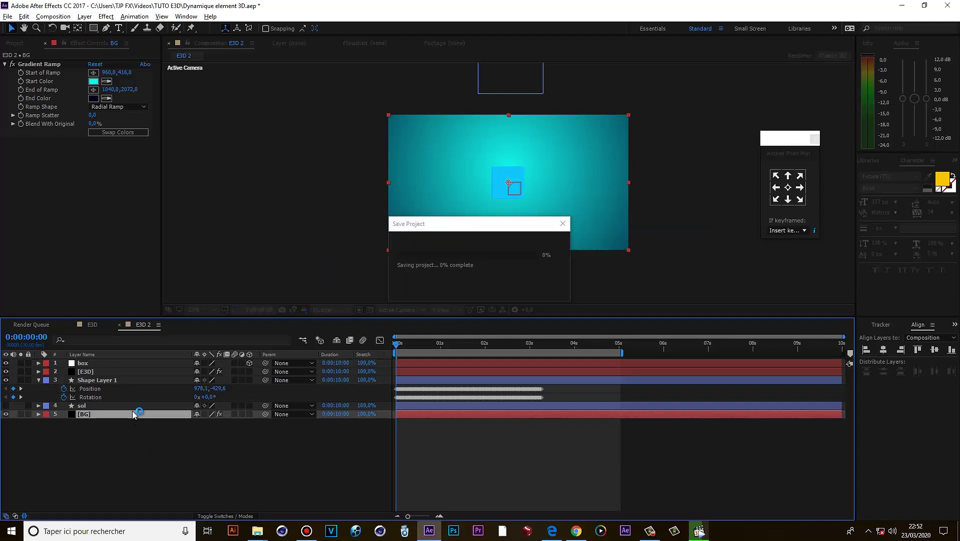
# - Make Shape Layer 1 a 3D layer and hide it
pyautogui.click(225, 380)
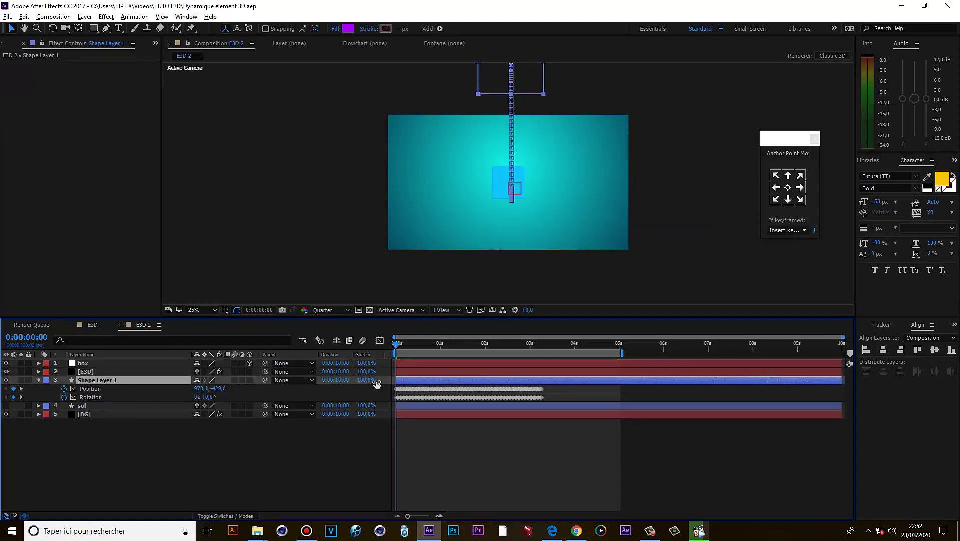
pyautogui.click(249, 380)
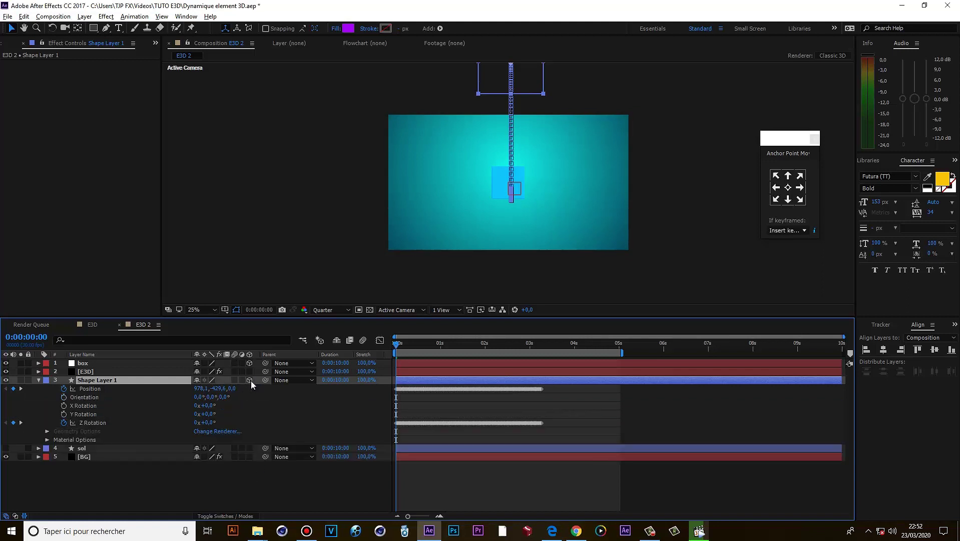
pyautogui.press('u')
pyautogui.click(6, 380)
# - Parent the box null to Shape Layer 1 at its last keyframe, 0:00:03:08
pyautogui.click(111, 363)
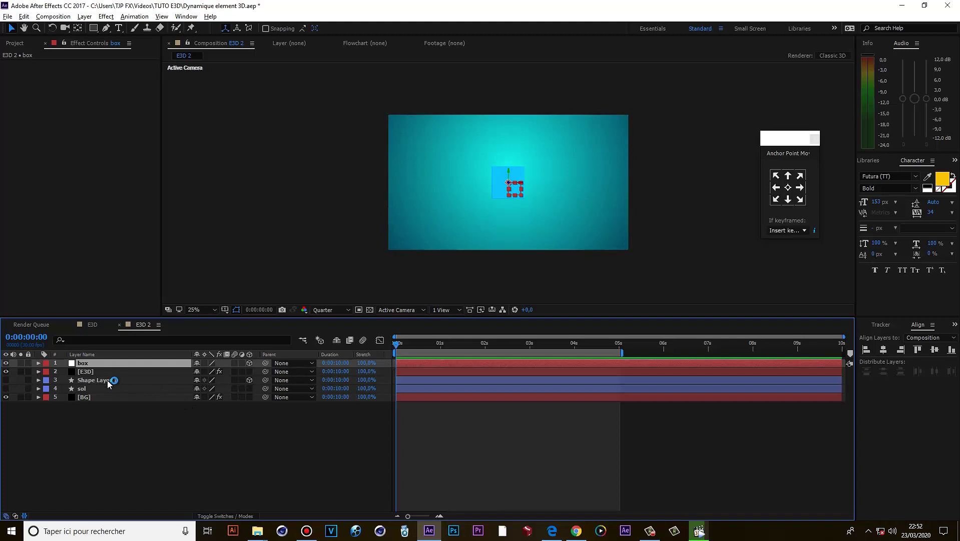
pyautogui.click(108, 380)
pyautogui.press('u')
pyautogui.moveTo(534, 343); pyautogui.dragTo(544, 343)
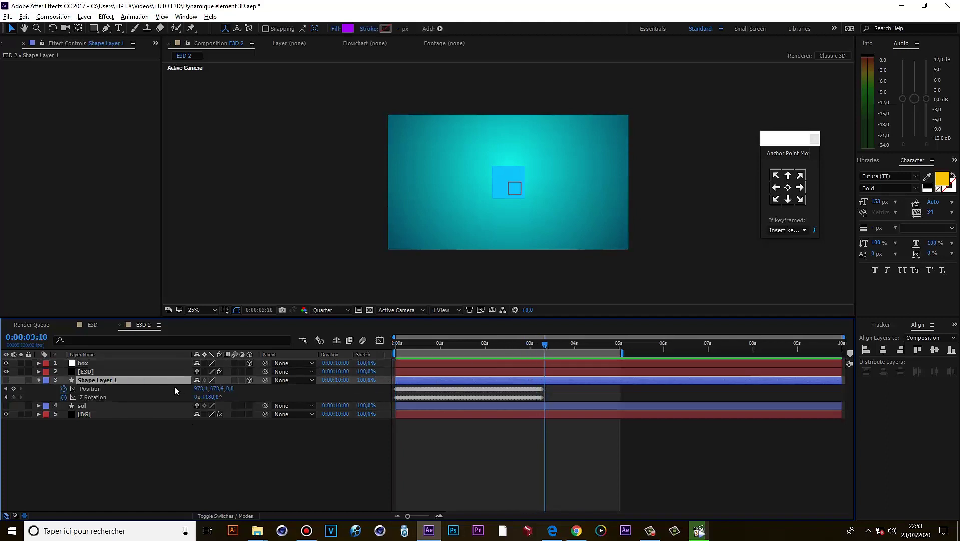
pyautogui.click(6, 389)
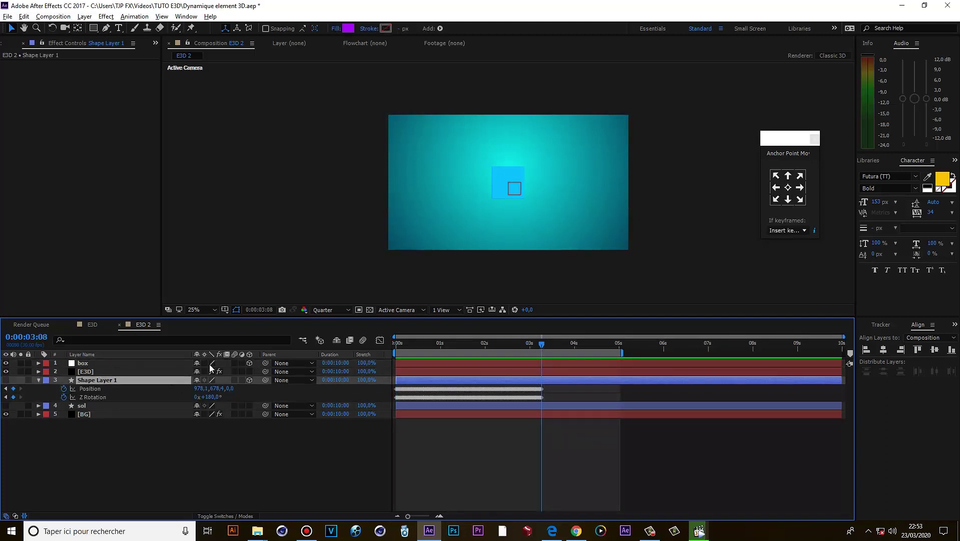
pyautogui.click(170, 361)
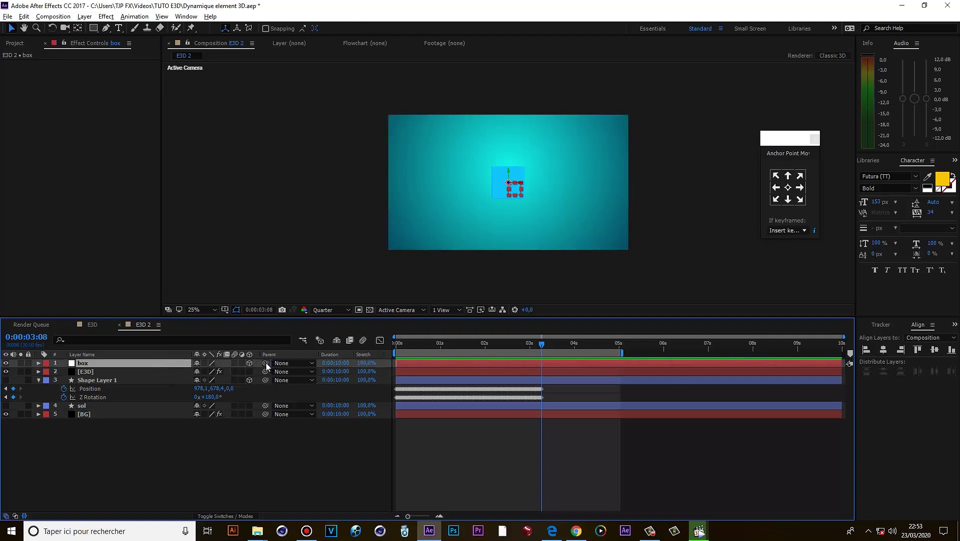
pyautogui.moveTo(265, 362); pyautogui.dragTo(125, 383)
# - Preview the box's falling animation from near the start of the composition
pyautogui.moveTo(515, 346); pyautogui.dragTo(403, 357)
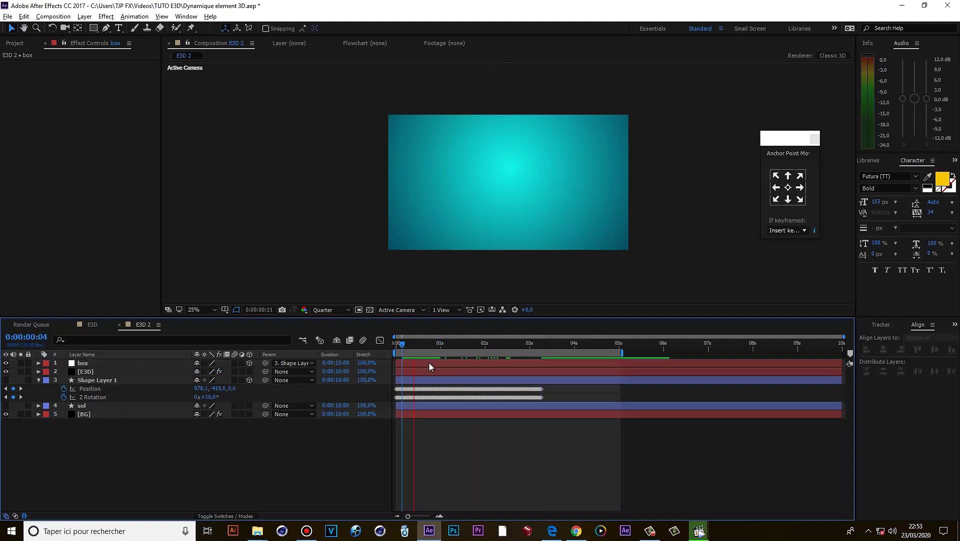
pyautogui.press('space')
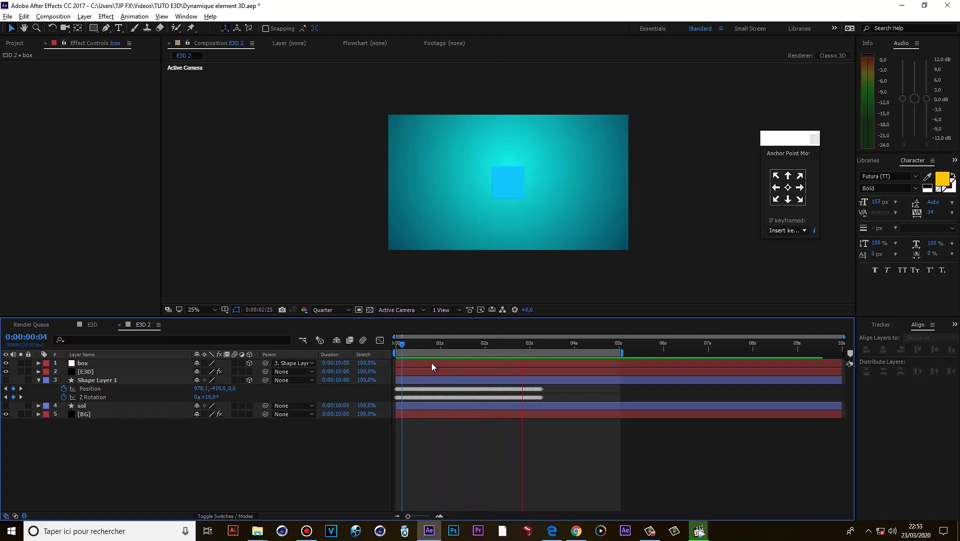
pyautogui.press('space')
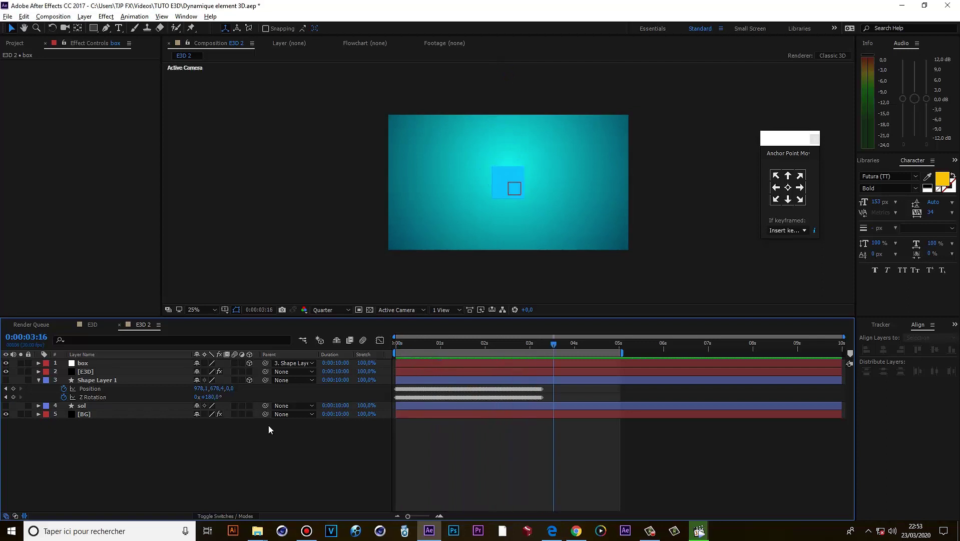
# - Add a two-node camera named Camera 1 with the default settings to the E3D 2 composition
pyautogui.rightClick(163, 469)
pyautogui.moveTo(256, 374)
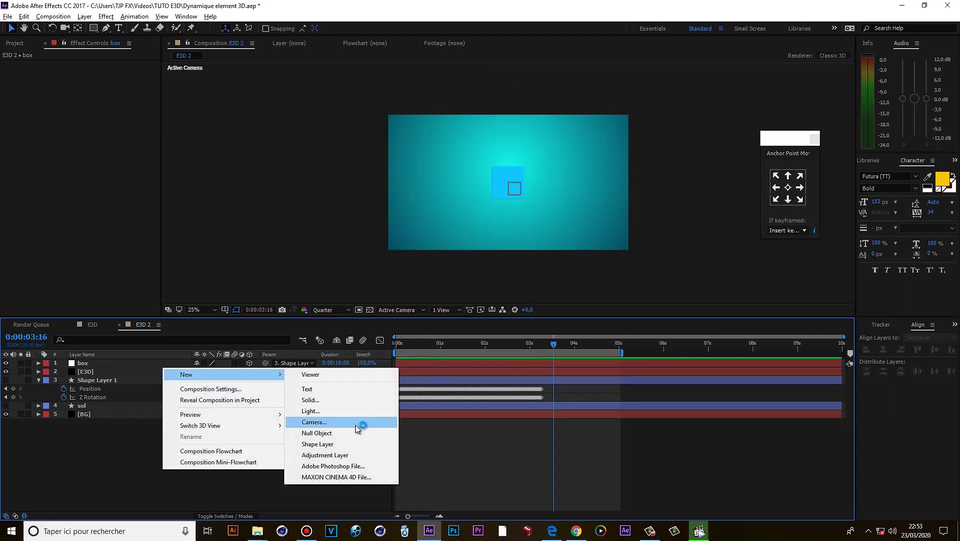
pyautogui.click(356, 425)
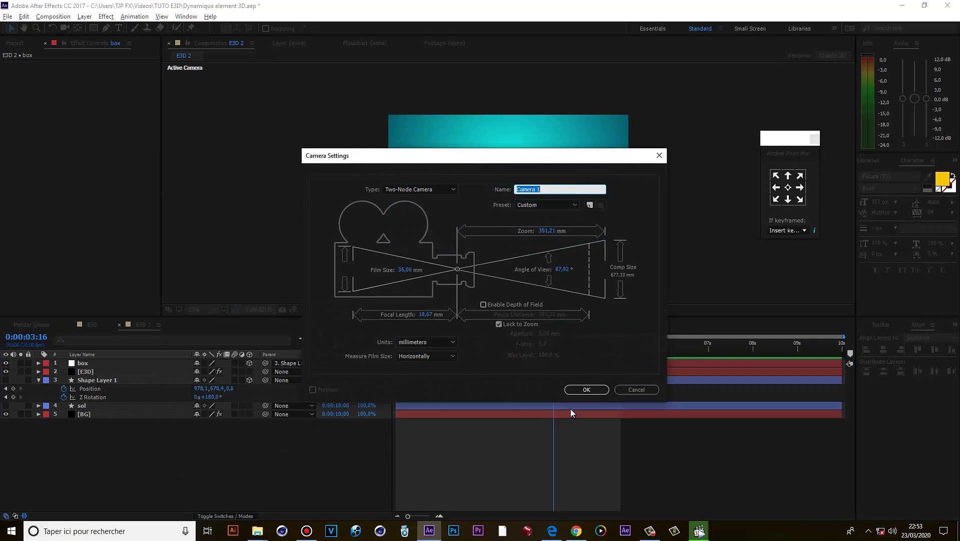
pyautogui.click(587, 389)
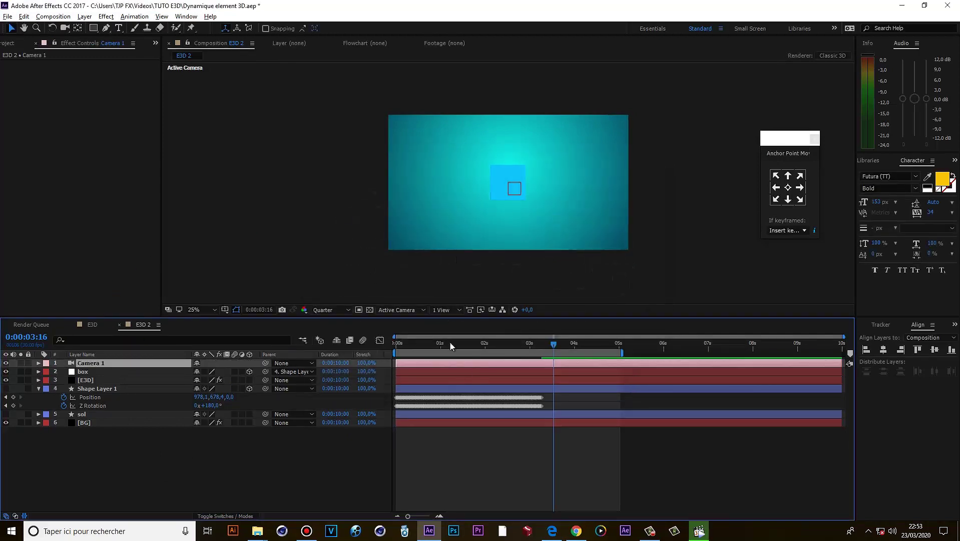
# - Orbit Camera 1 slightly so the box shows at an angle, and preview the fall from near the start
pyautogui.press('c')
pyautogui.moveTo(499, 202); pyautogui.dragTo(495, 205)
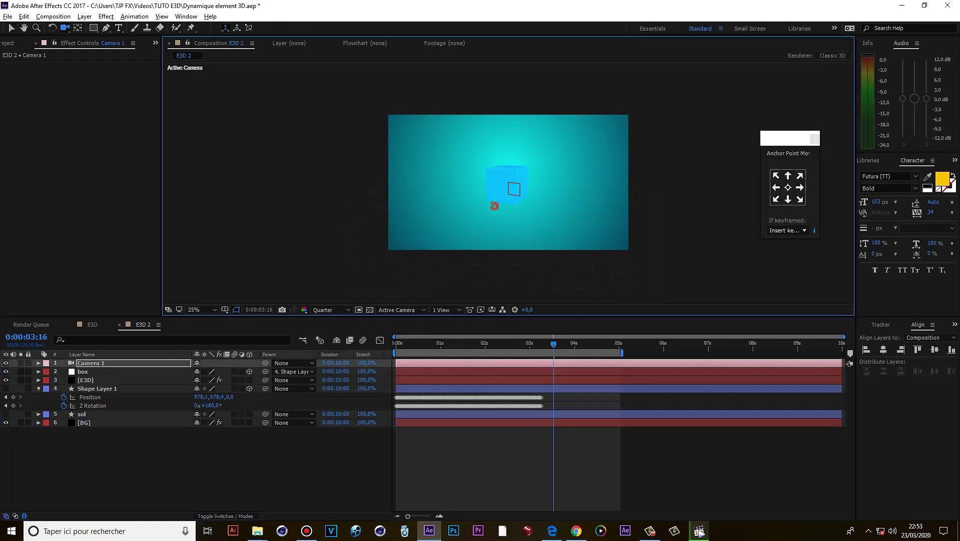
pyautogui.moveTo(414, 346); pyautogui.dragTo(405, 345)
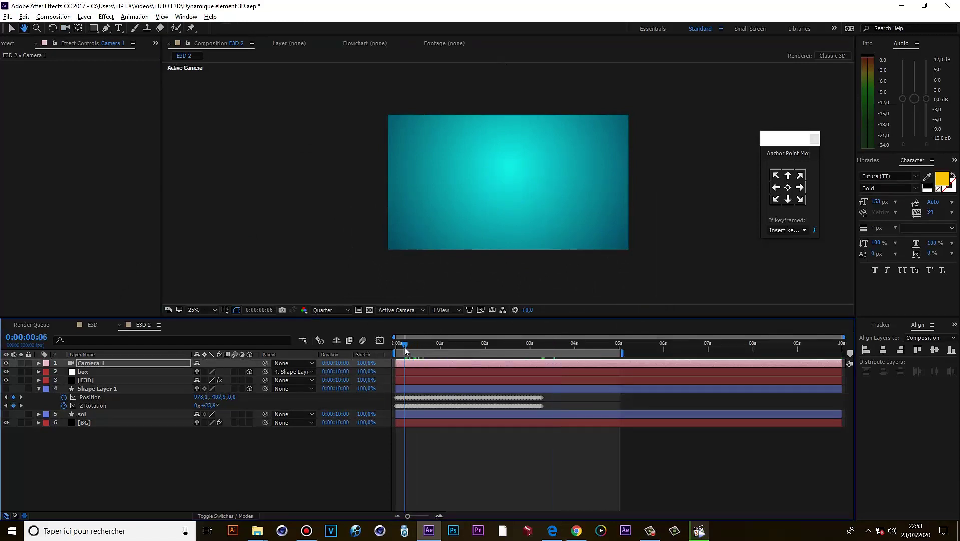
pyautogui.press('space')
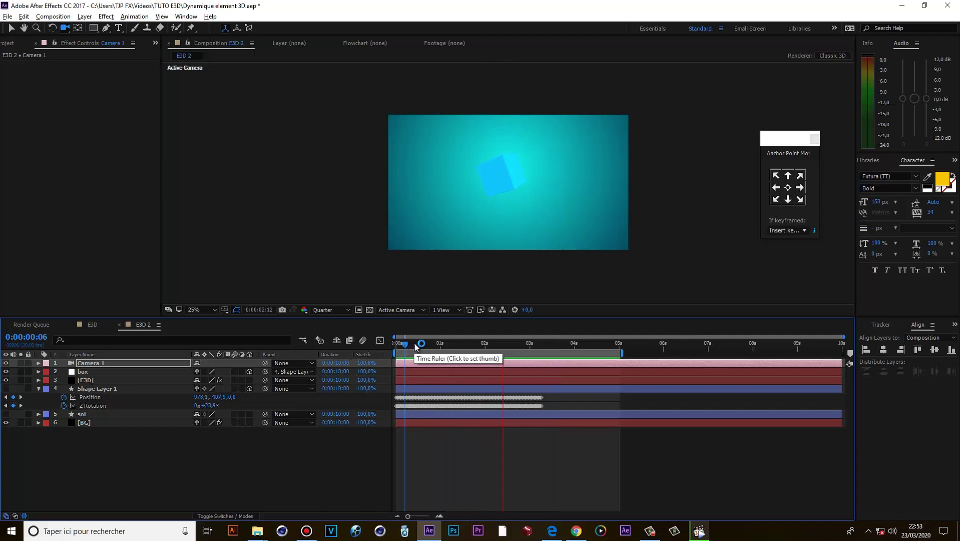
pyautogui.press('space')
# - Scale the box null up to 162% on all axes
pyautogui.click(117, 370)
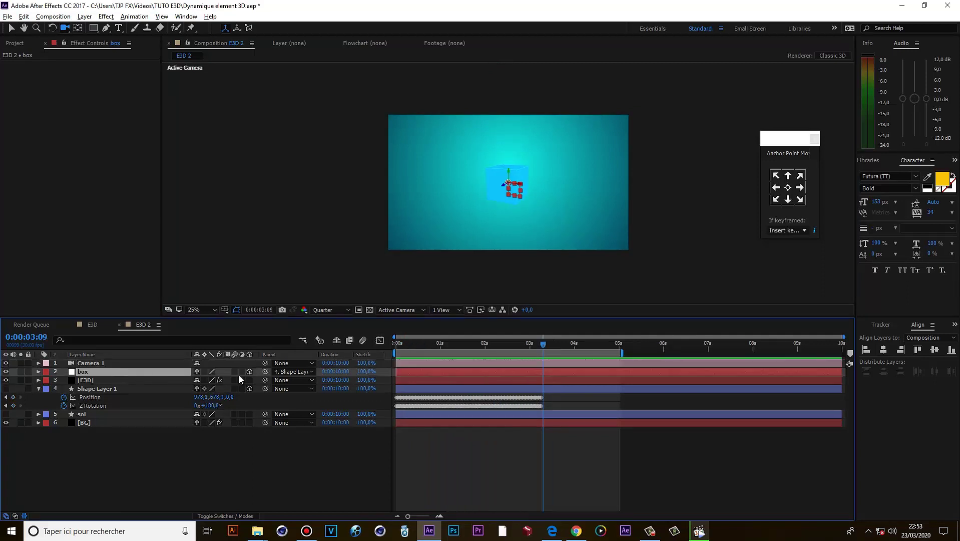
pyautogui.press('s')
pyautogui.moveTo(213, 381); pyautogui.dragTo(242, 384)
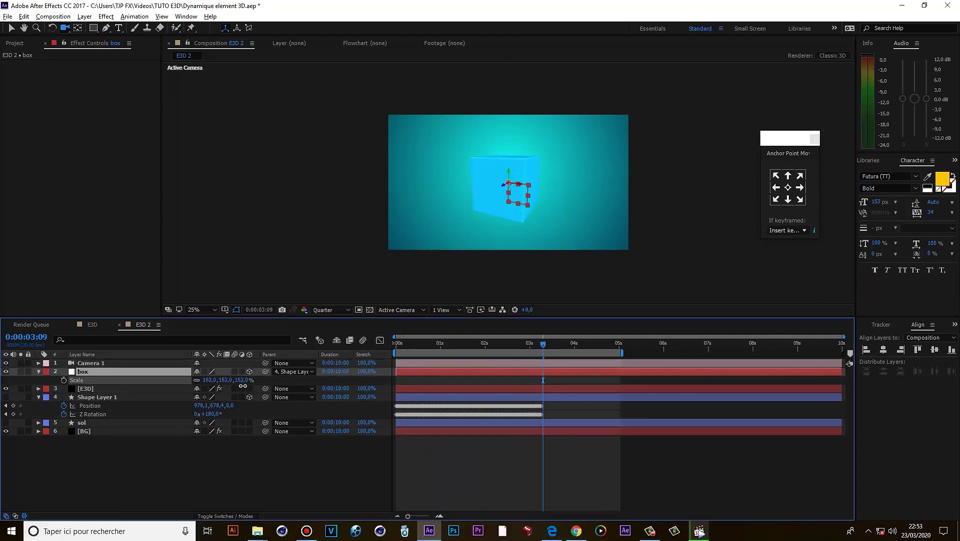
# - Orbit the camera a little higher above the enlarged box and preview the animation
pyautogui.click(539, 215)
pyautogui.click(512, 455)
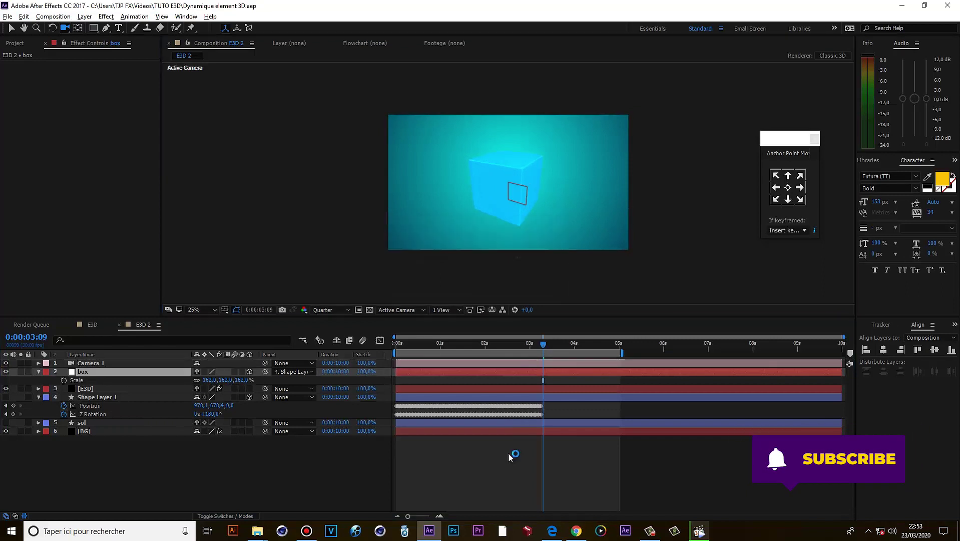
pyautogui.press('space')
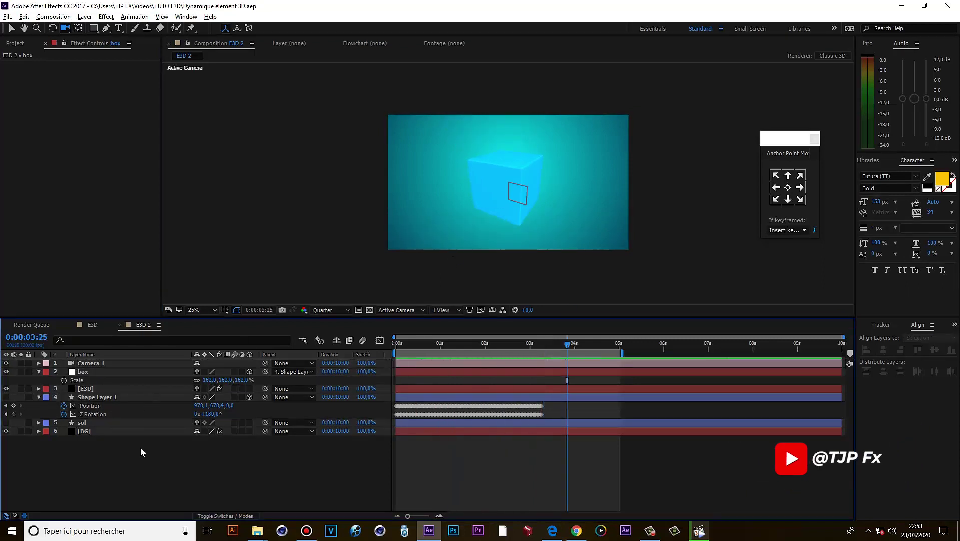
# - Open the Scene Setup of the Element effect on the E3D layer
pyautogui.click(93, 372)
pyautogui.click(107, 389)
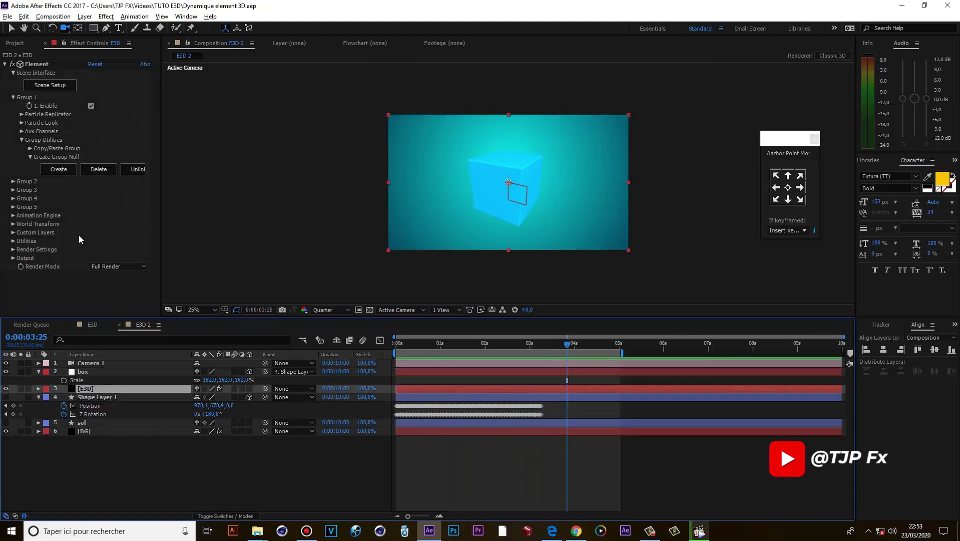
pyautogui.click(62, 86)
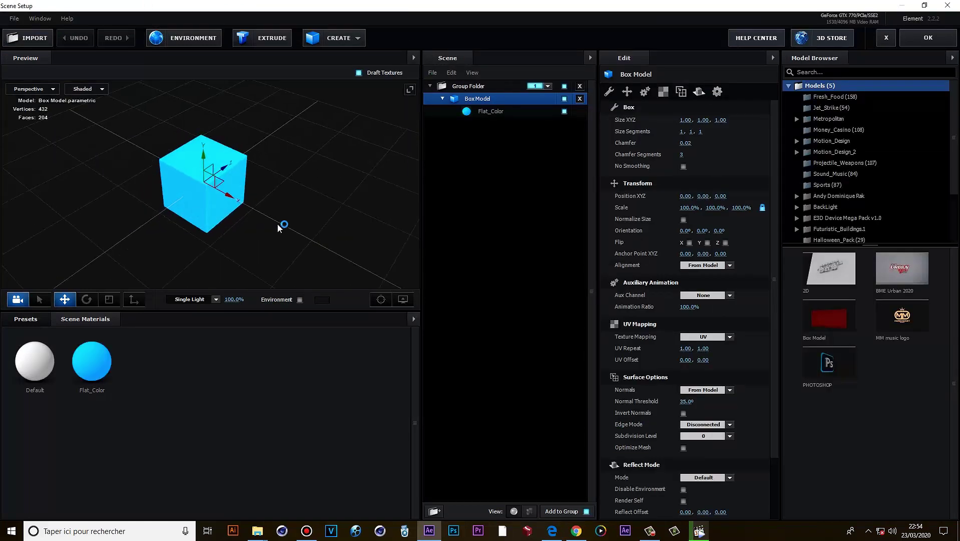
# - Add a plane primitive to the scene and hide the box model
pyautogui.click(358, 38)
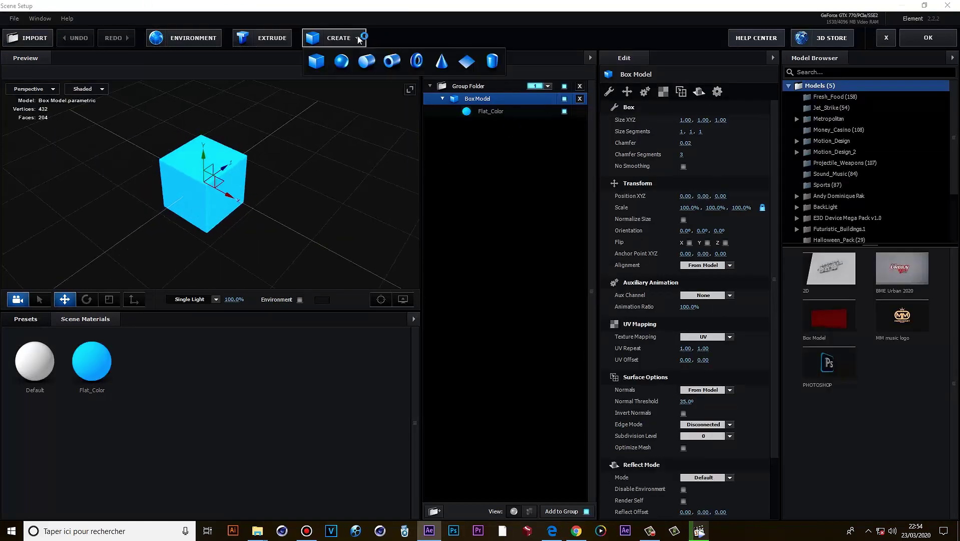
pyautogui.click(467, 61)
pyautogui.scroll(-3, 235, 193)
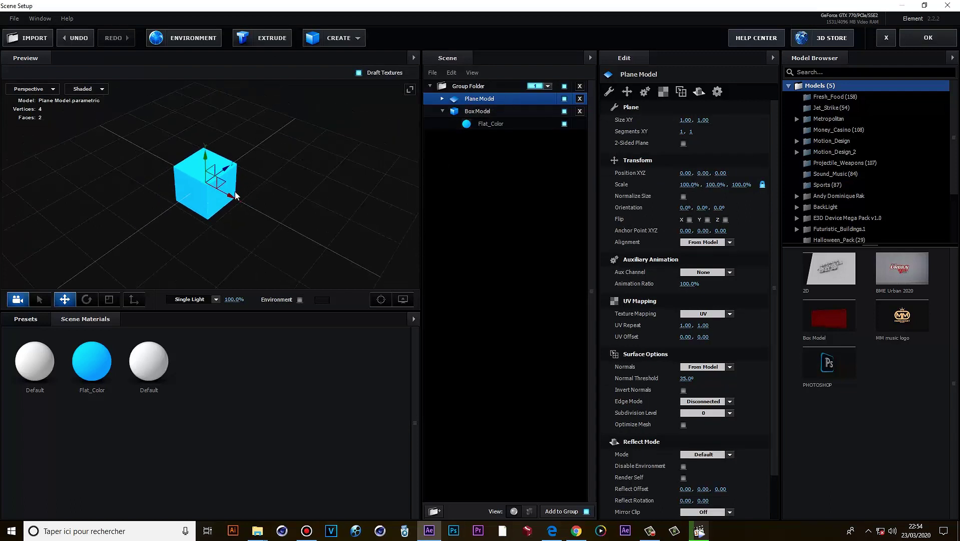
pyautogui.click(564, 111)
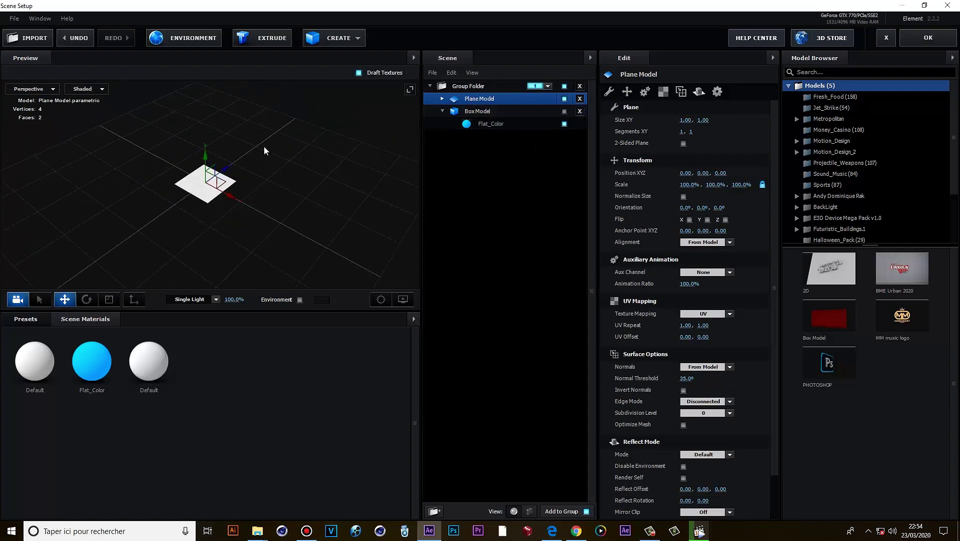
# - Scale the plane up to about 1186% on all axes, move it out of the group folder and assign it to group 2
pyautogui.click(109, 299)
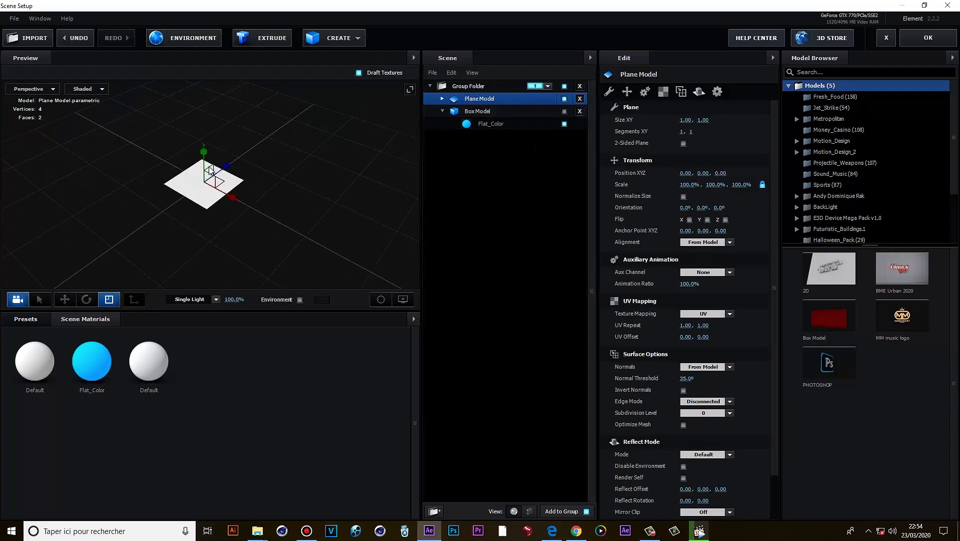
pyautogui.moveTo(247, 195); pyautogui.dragTo(575, 175)
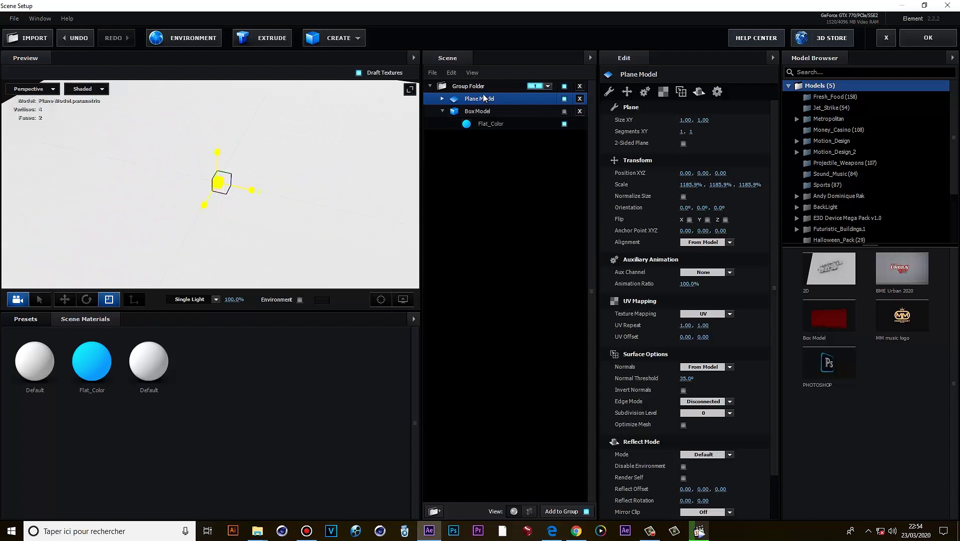
pyautogui.click(548, 123)
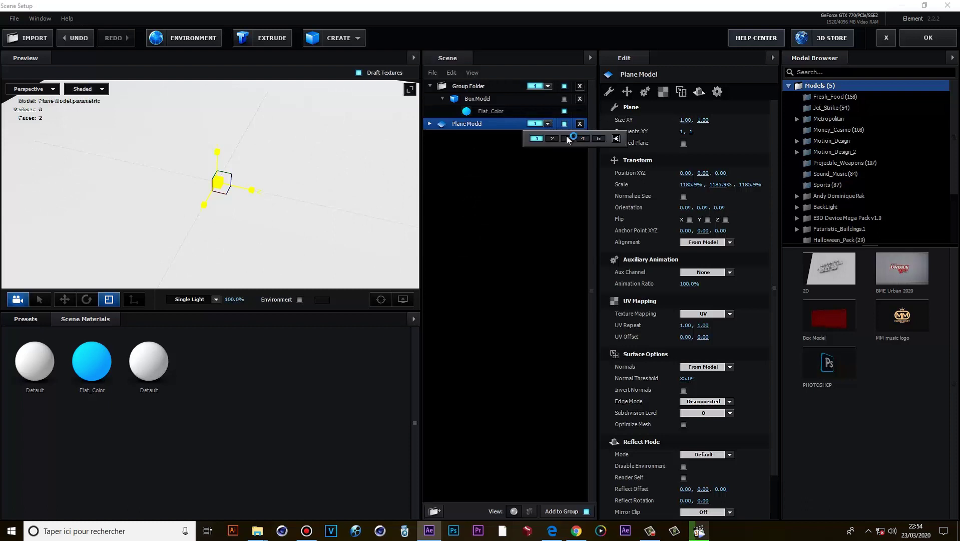
pyautogui.scroll(-5, 354, 160)
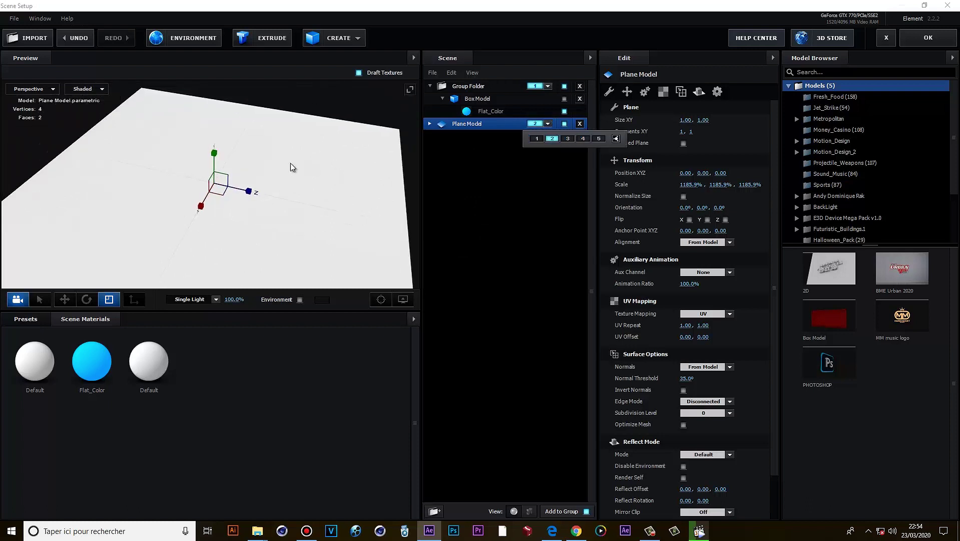
pyautogui.click(286, 145)
pyautogui.moveTo(286, 144)
pyautogui.mouseDown()
pyautogui.moveTo(318, 146)
pyautogui.moveTo(301, 150)
pyautogui.mouseUp()
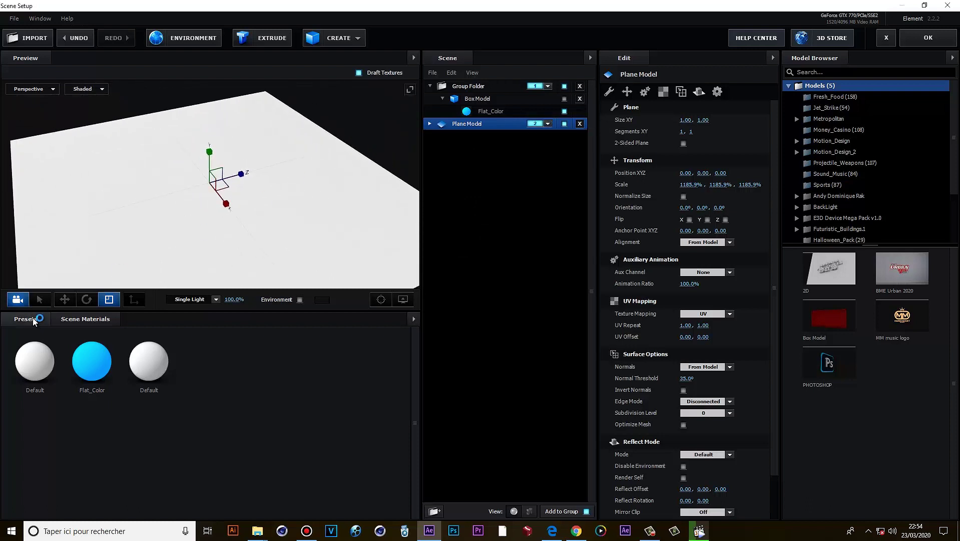
# - Apply the Matte_Shadow material from the Physical presets to the plane
pyautogui.click(26, 318)
pyautogui.click(46, 410)
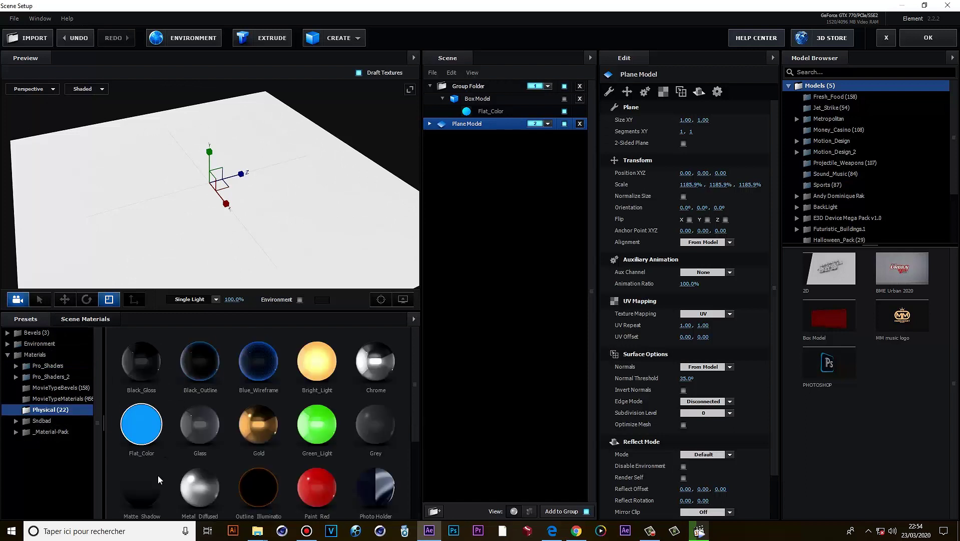
pyautogui.moveTo(140, 500); pyautogui.dragTo(324, 249)
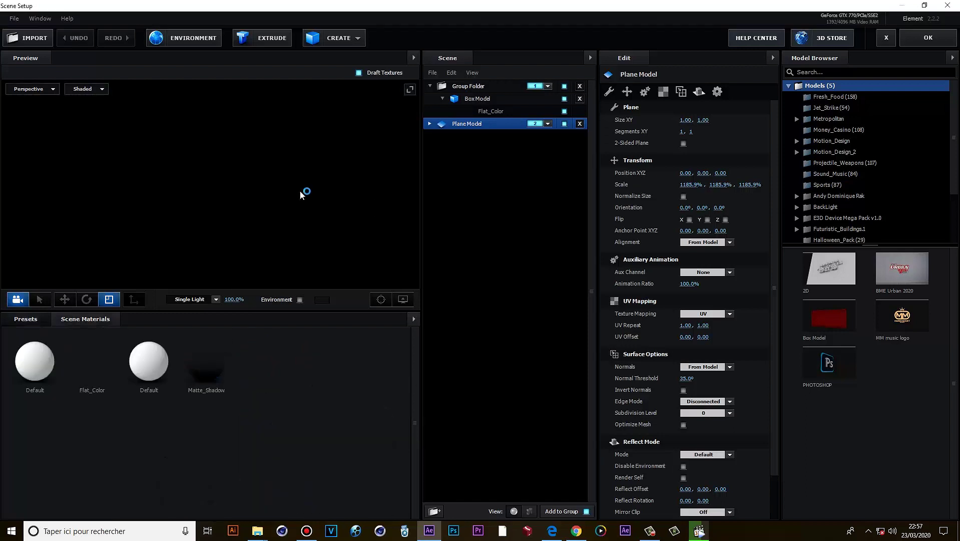
# - Set the diffuse color of the box's Flat_Color material to orange-yellow FFAD00 and accept the scene setup
pyautogui.click(489, 100)
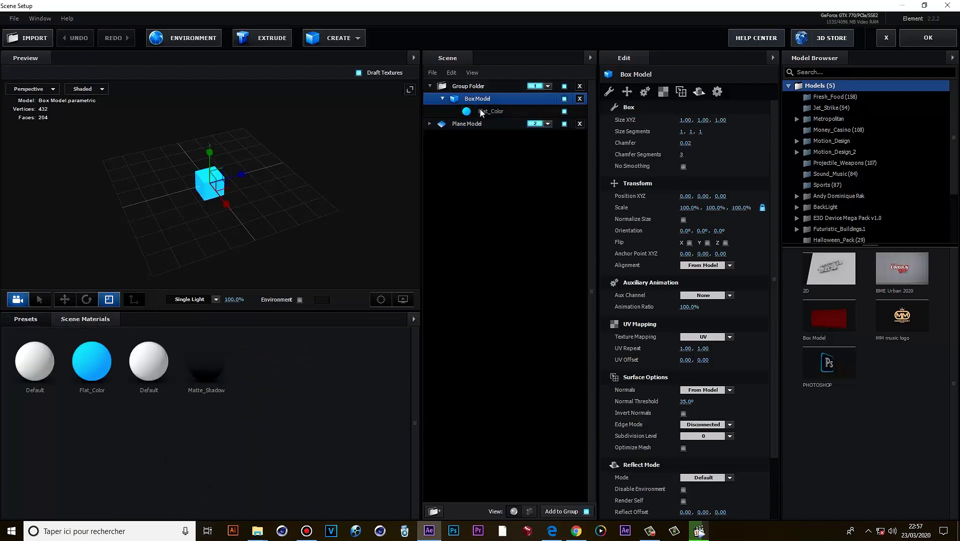
pyautogui.scroll(10, 178, 214)
pyautogui.moveTo(210, 201); pyautogui.dragTo(437, 164)
pyautogui.click(492, 113)
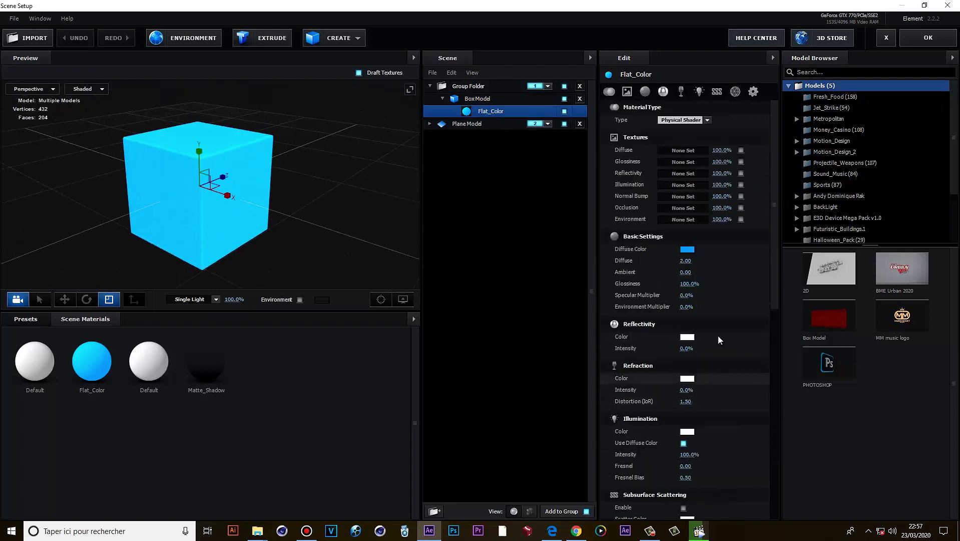
pyautogui.click(688, 250)
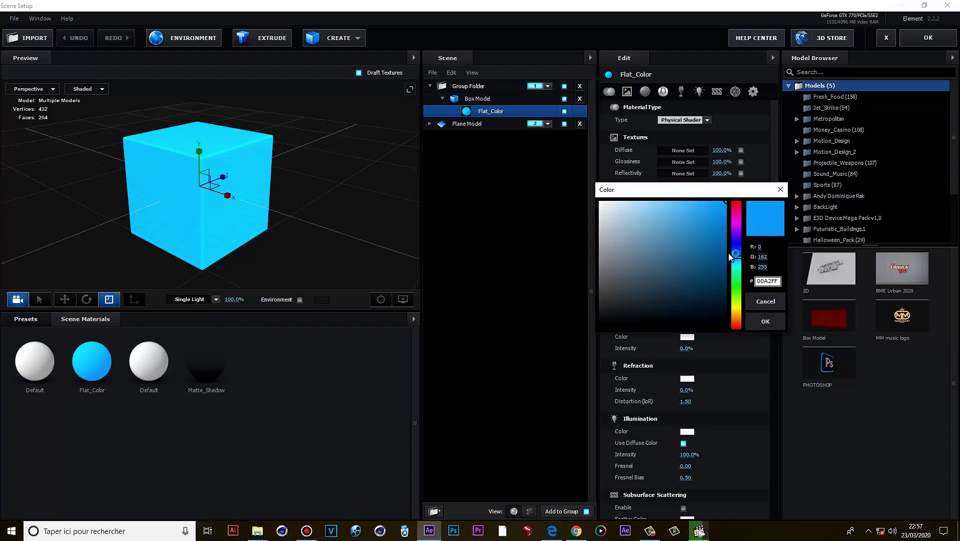
pyautogui.click(736, 315)
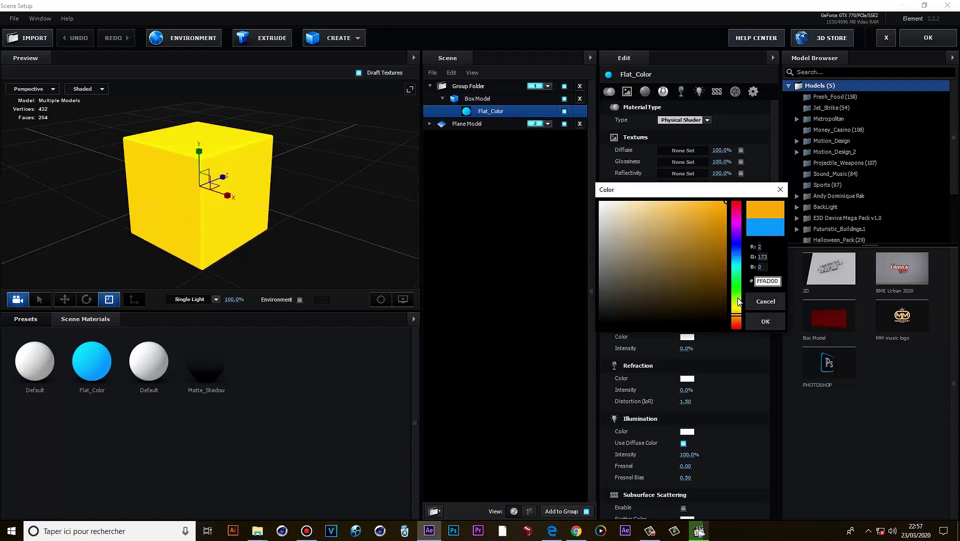
pyautogui.click(738, 311)
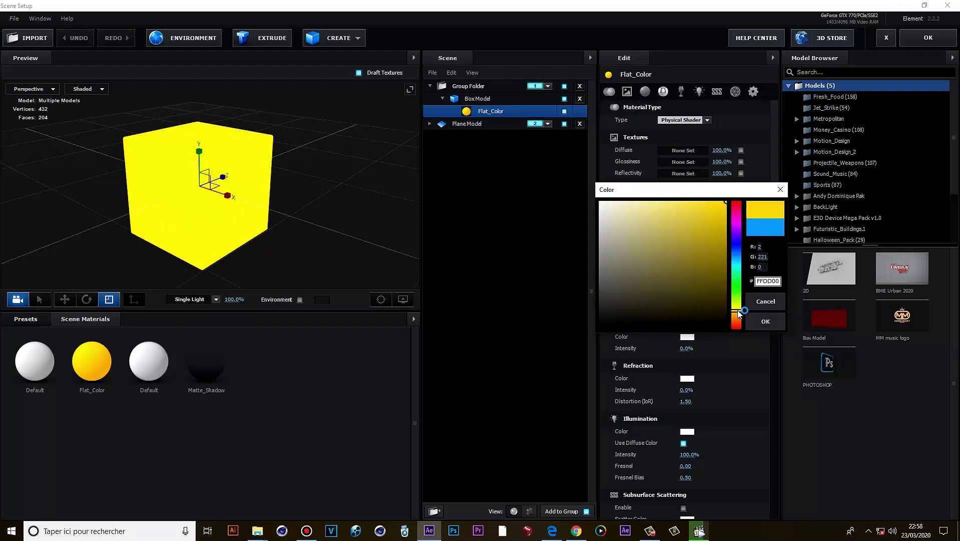
pyautogui.click(739, 321)
pyautogui.click(739, 315)
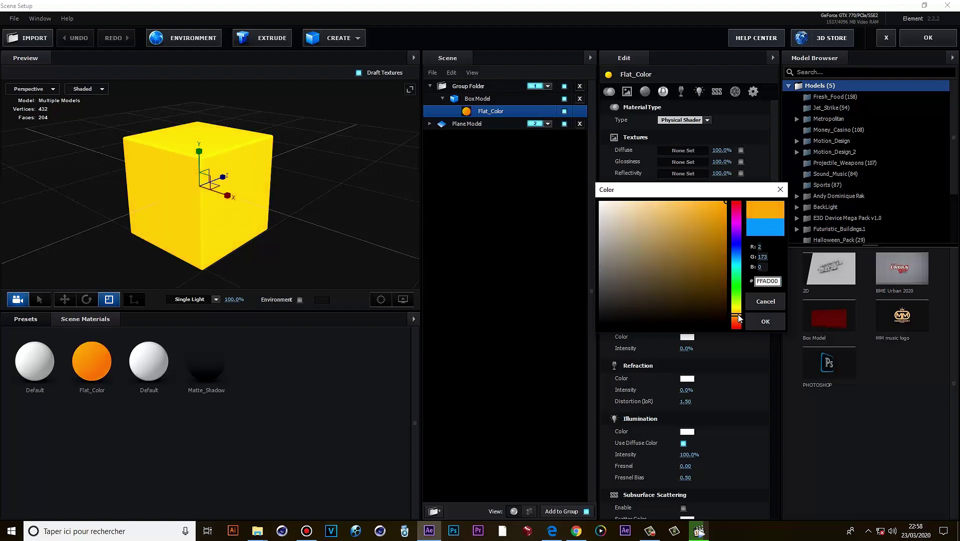
pyautogui.click(765, 321)
pyautogui.click(929, 37)
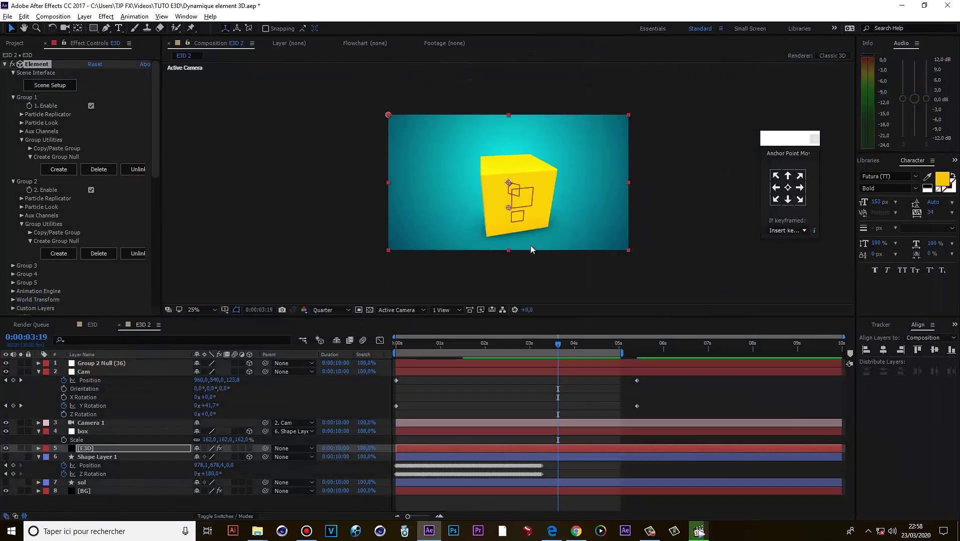
# - Remove the Y Rotation keyframes from the Cam null and preview the animation
pyautogui.moveTo(477, 350); pyautogui.dragTo(557, 363)
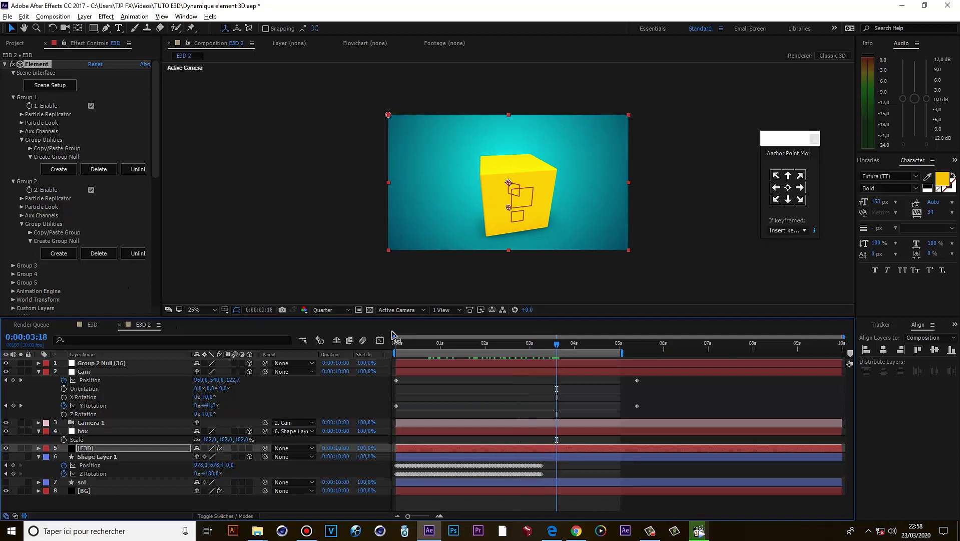
pyautogui.click(64, 406)
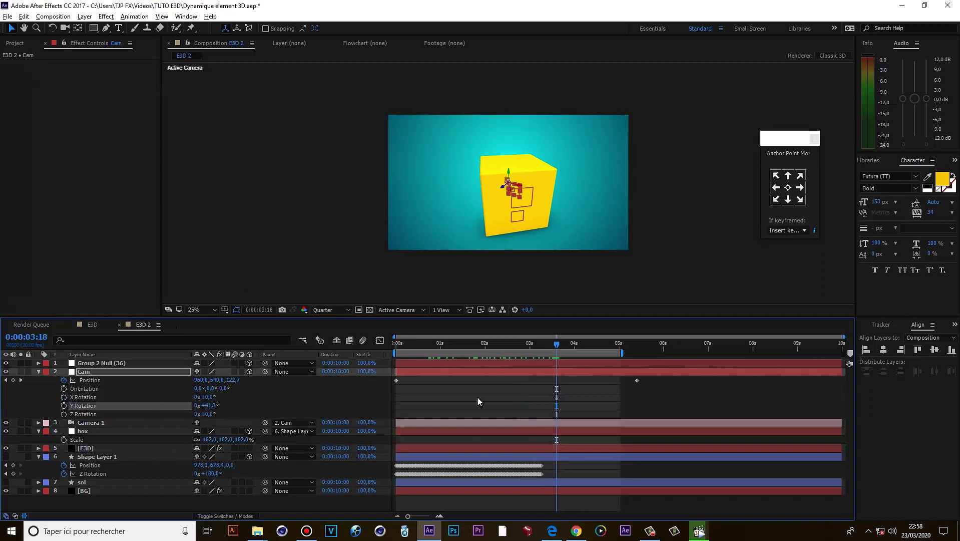
pyautogui.press('space')
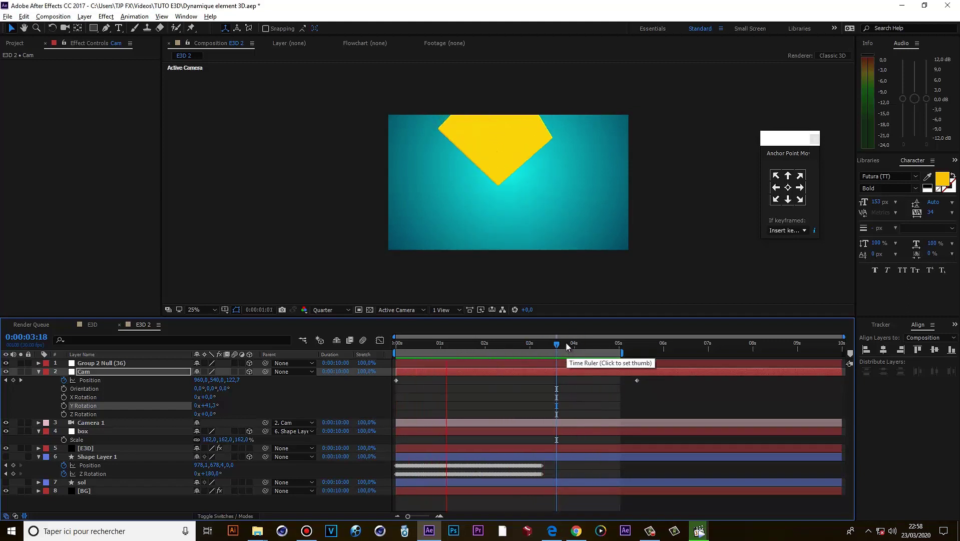
pyautogui.press('space')
# - Remove the Position keyframes from the Cam null at the first frame and preview the fall from the start
pyautogui.press('Home')
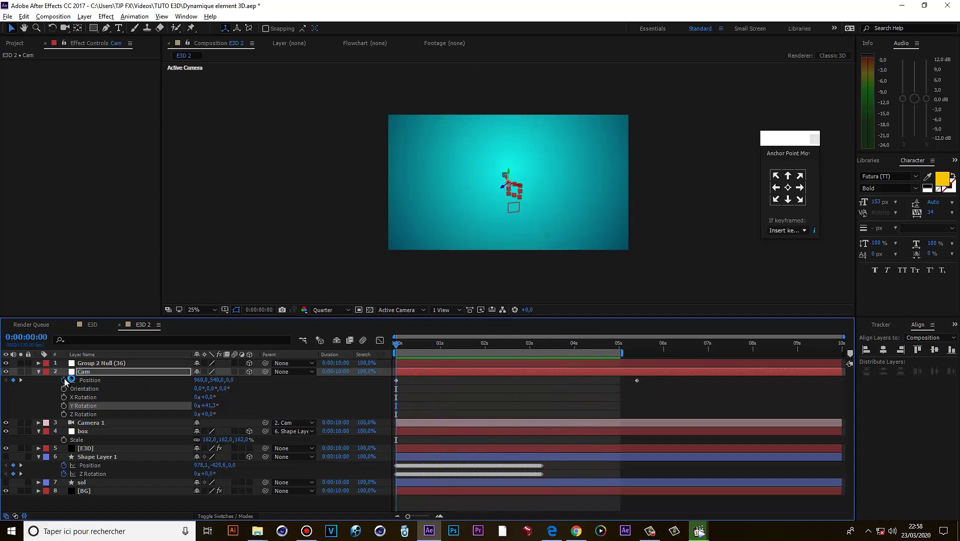
pyautogui.click(64, 379)
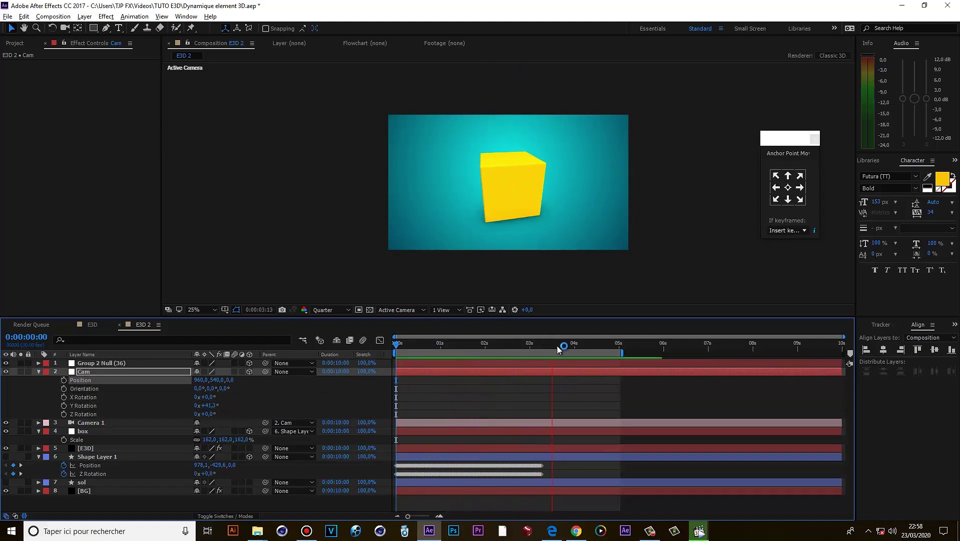
pyautogui.press('space')
pyautogui.press('Home')
pyautogui.press('space')
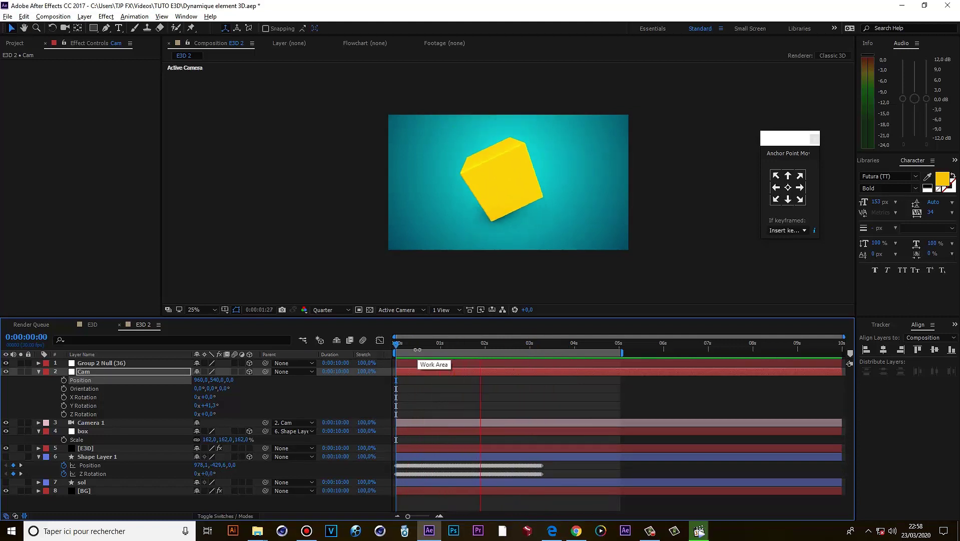
pyautogui.press('space')
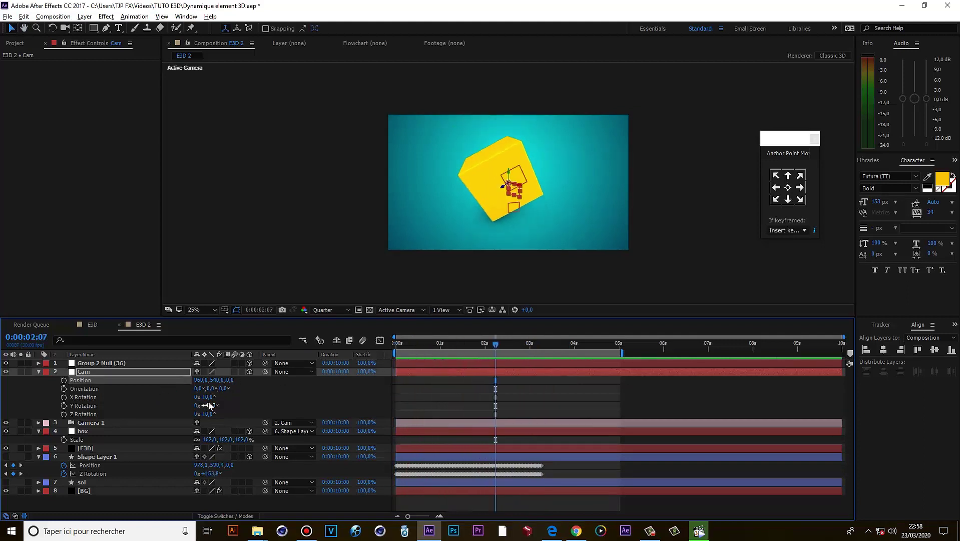
# - Set the Cam null's Y Rotation to 4.3° and preview the animation
pyautogui.moveTo(214, 407); pyautogui.dragTo(193, 404)
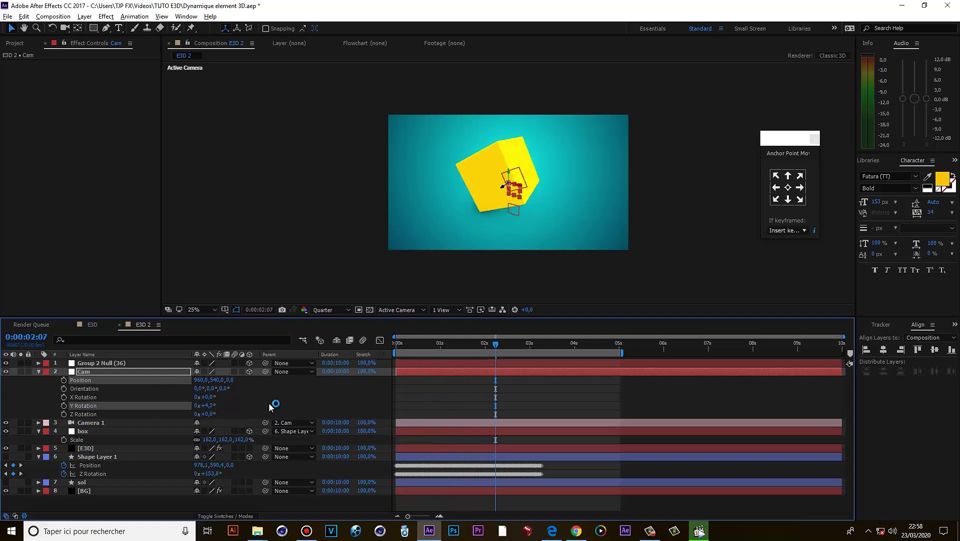
pyautogui.click(553, 409)
pyautogui.press('space')
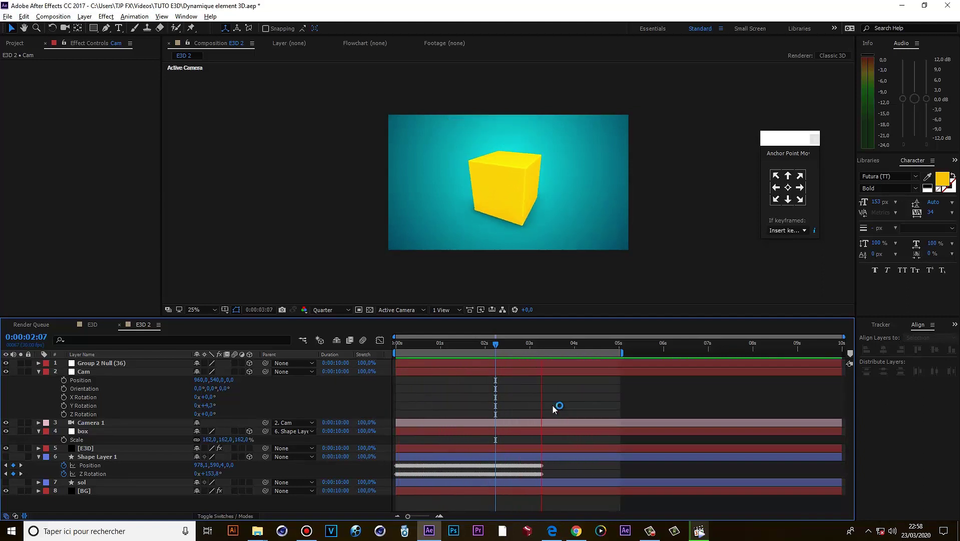
pyautogui.press('space')
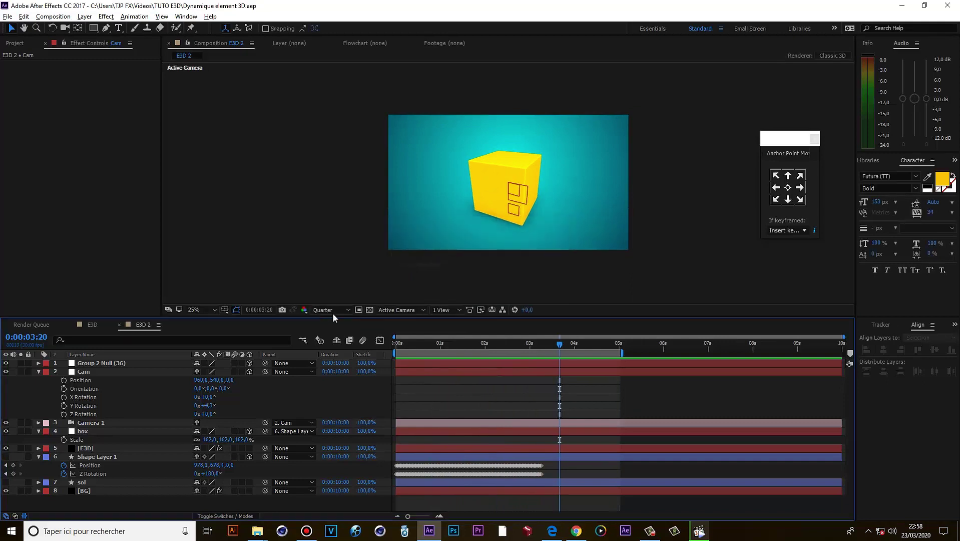
# - Set the composition preview resolution to Full and enlarge the view to 50%
pyautogui.click(332, 309)
pyautogui.click(330, 336)
pyautogui.scroll(2, 524, 230)
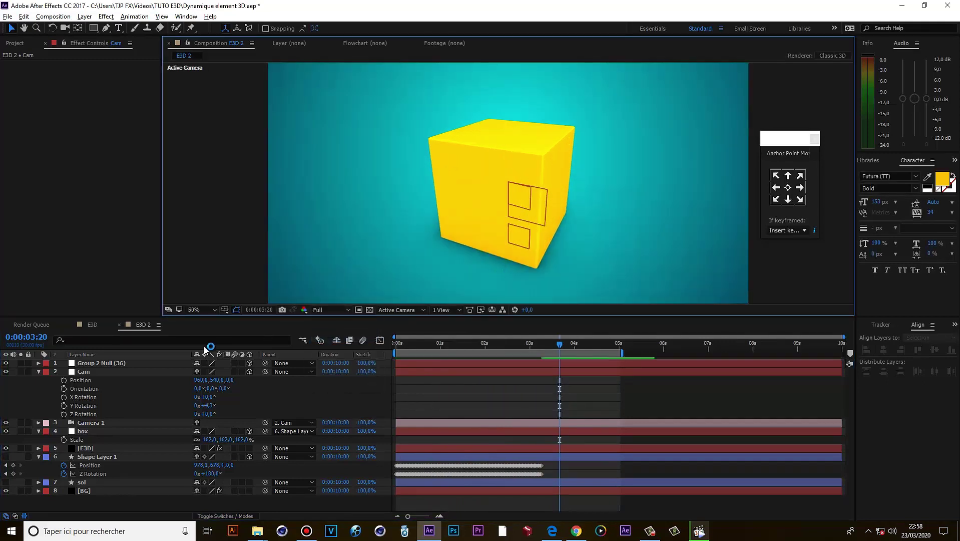
# - Nudge the Group 2 null slightly along its vertical axis beneath the box and save the project
pyautogui.click(116, 364)
pyautogui.moveTo(509, 203); pyautogui.dragTo(514, 207)
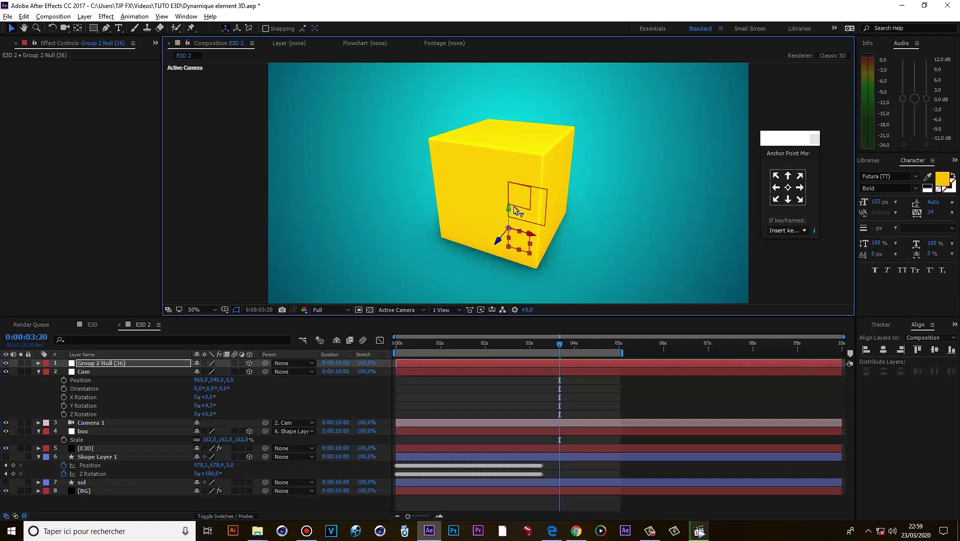
pyautogui.hotkey('ctrl', 's')
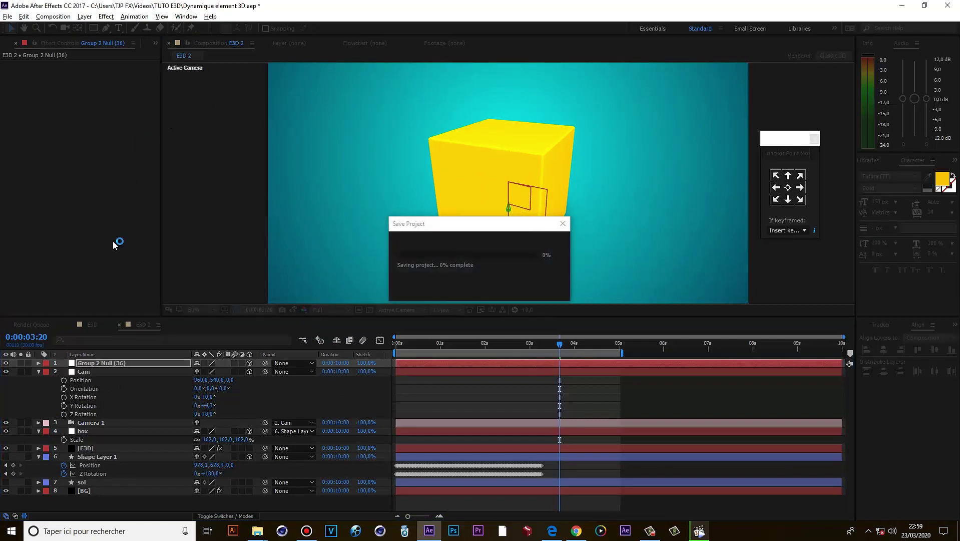
# - Set the SSAO quality of the E3D layer's ambient occlusion to High and save the project
pyautogui.click(100, 455)
pyautogui.click(99, 448)
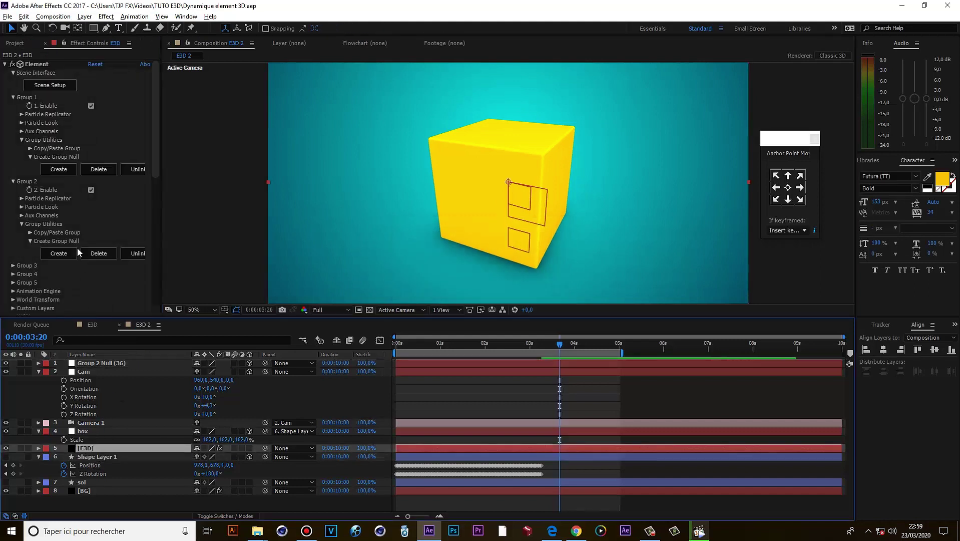
pyautogui.scroll(-6, 35, 238)
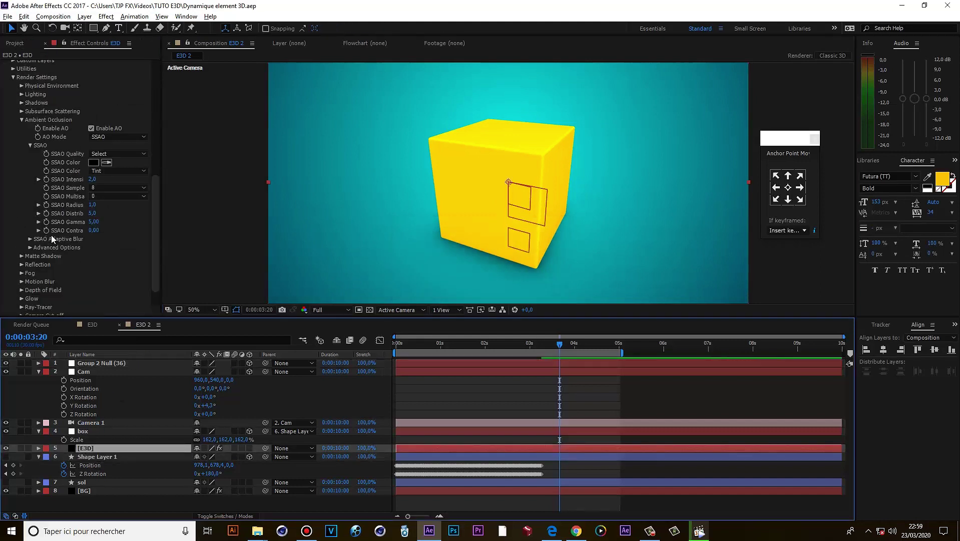
pyautogui.click(127, 157)
pyautogui.click(176, 195)
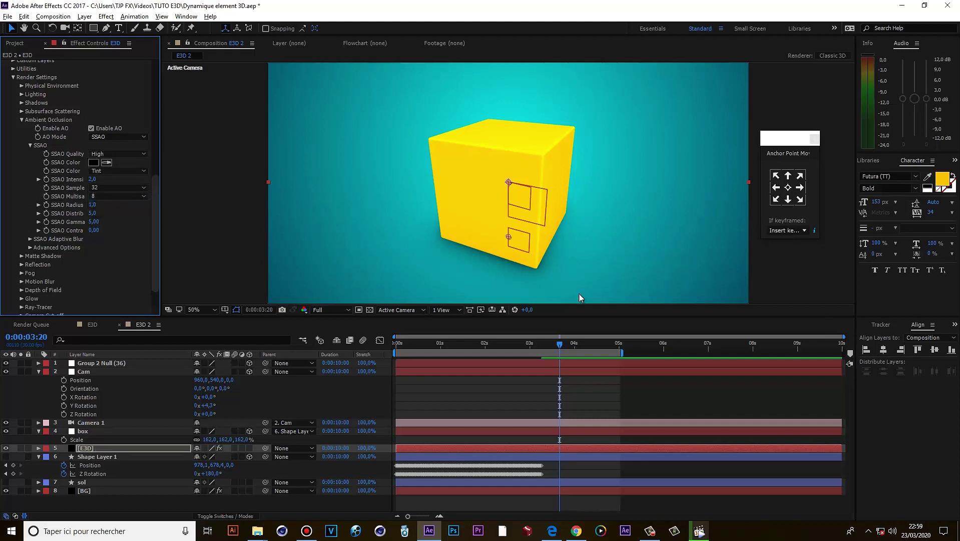
pyautogui.hotkey('ctrl', 's')
# - Try the Cinema preset as additional lighting on the E3D layer, then undo it
pyautogui.scroll(5, 28, 242)
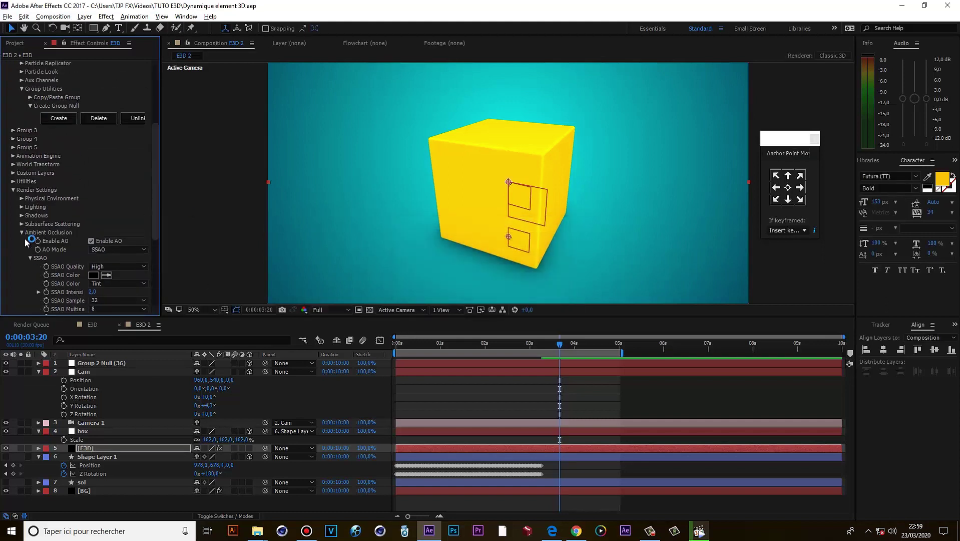
pyautogui.click(22, 207)
pyautogui.click(116, 231)
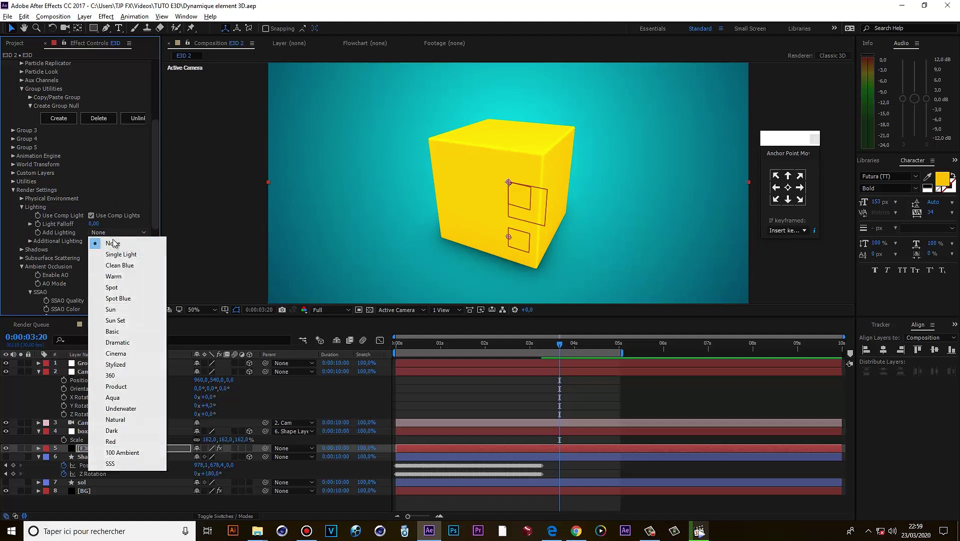
pyautogui.click(116, 353)
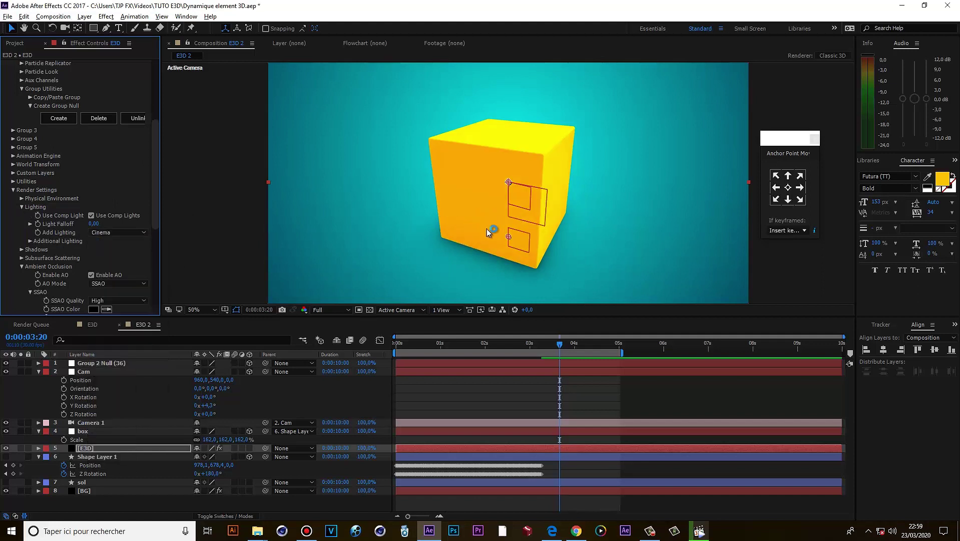
pyautogui.hotkey('ctrl', 'z')
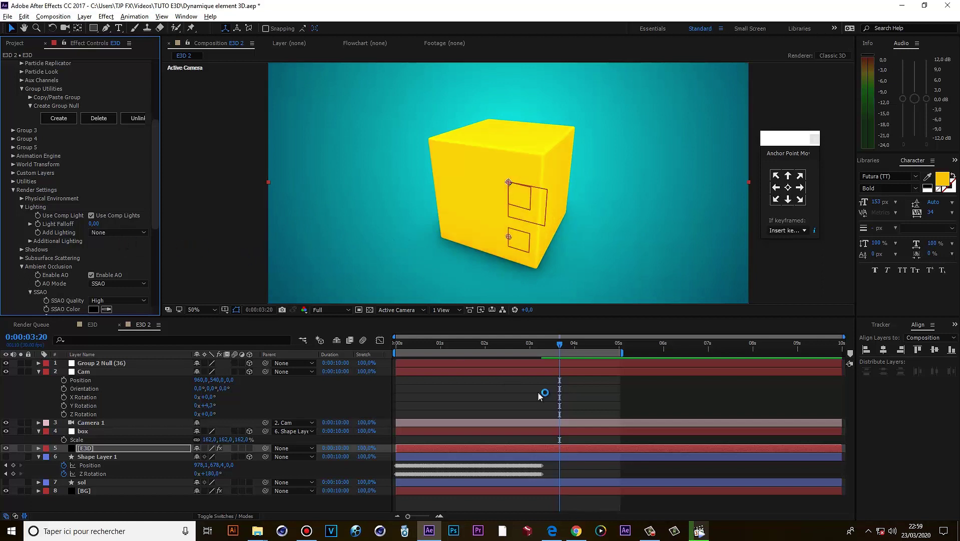
# - Add an adjustment layer with a Curves effect and shape a gentle RGB S-curve with raised highlights and lowered shadows
pyautogui.click(486, 398)
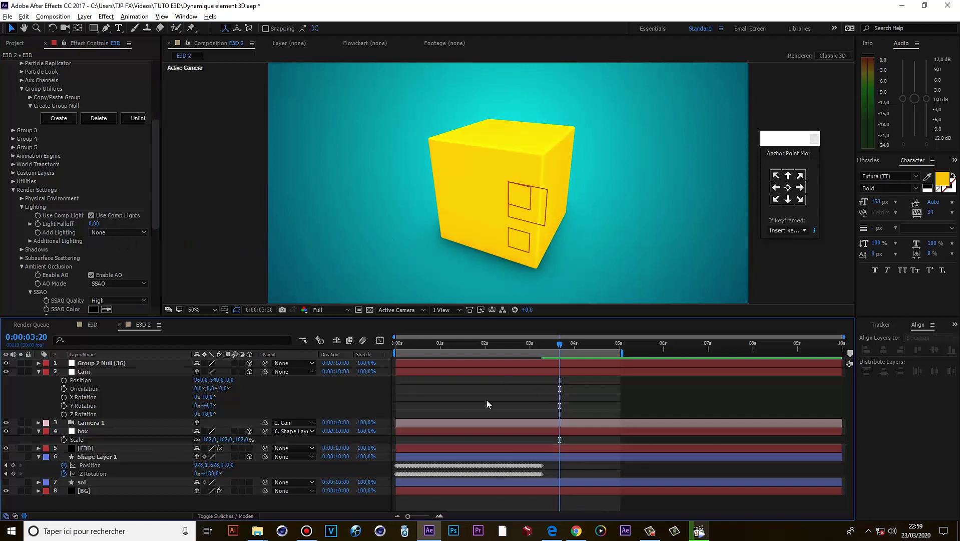
pyautogui.hotkey('ctrl', 'alt', 'y')
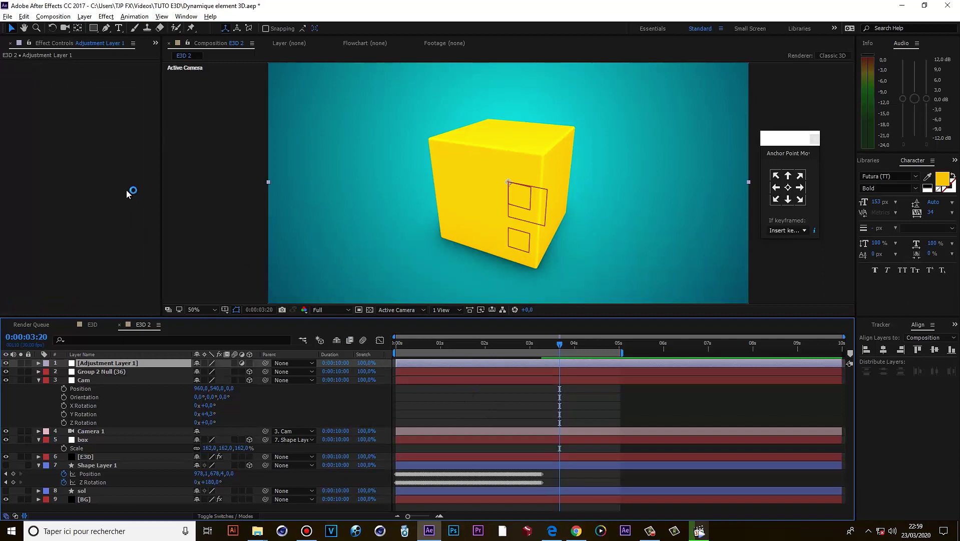
pyautogui.hotkey('ctrl', 'space')
pyautogui.write('cur')
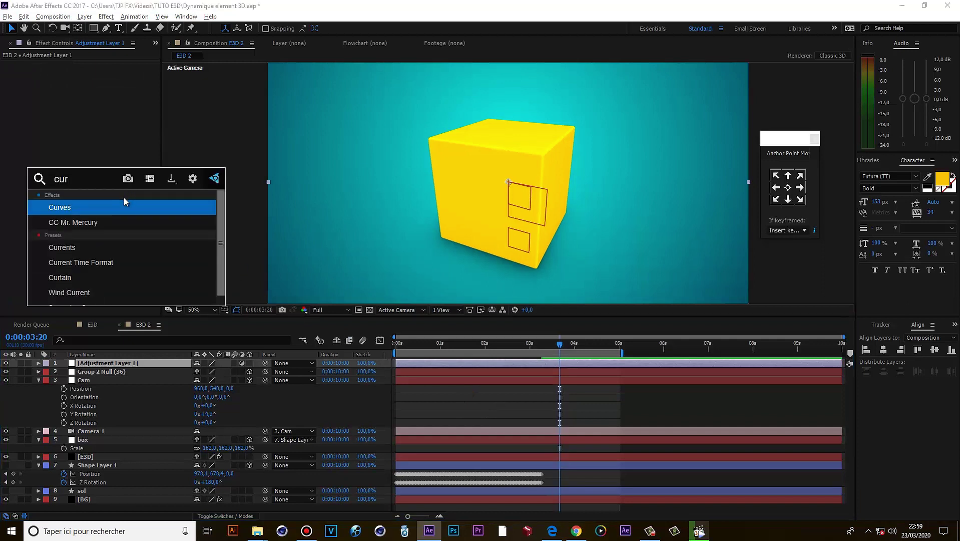
pyautogui.click(124, 204)
pyautogui.moveTo(112, 141); pyautogui.dragTo(111, 135)
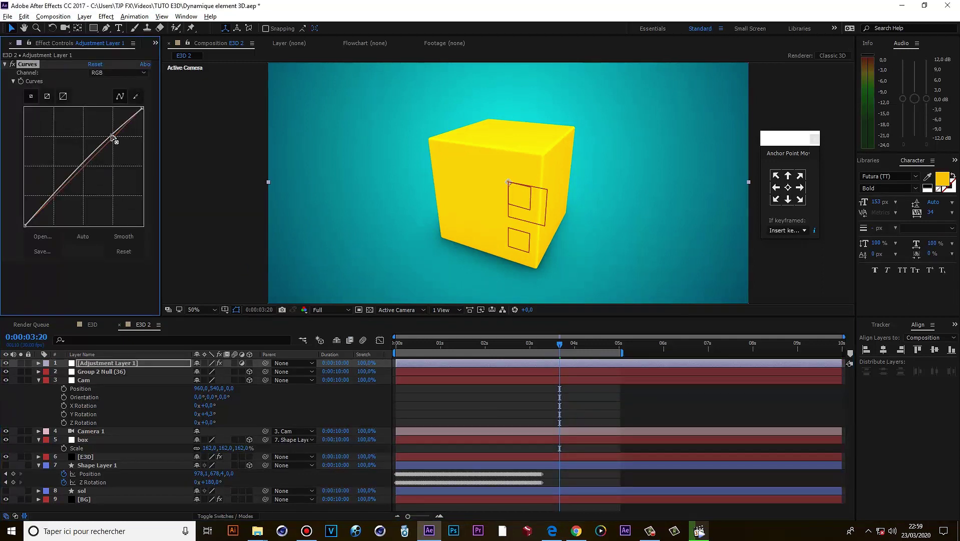
pyautogui.moveTo(50, 200); pyautogui.dragTo(45, 211)
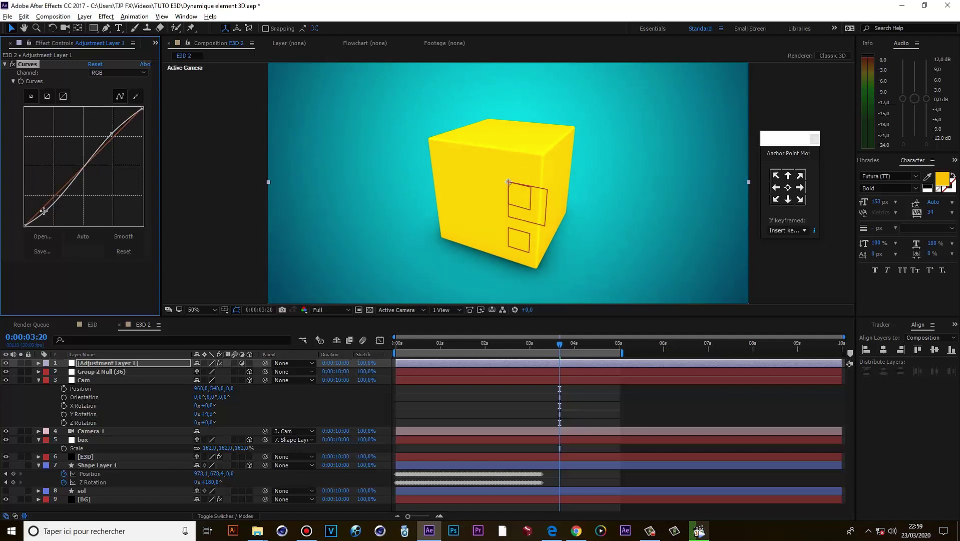
# - Add a Sharpen effect to the adjustment layer with a Sharpen Amount of 13
pyautogui.hotkey('ctrl', 'space')
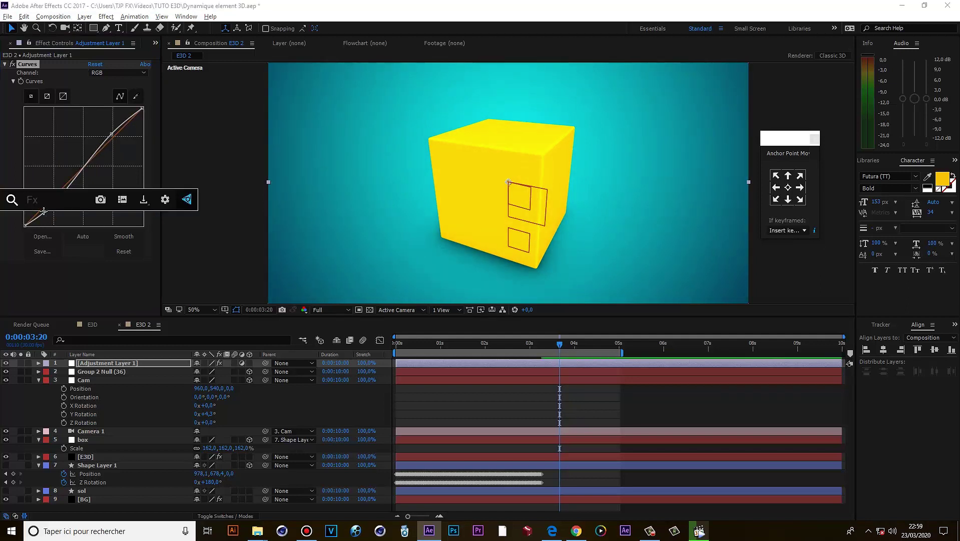
pyautogui.write('sh')
pyautogui.click(60, 228)
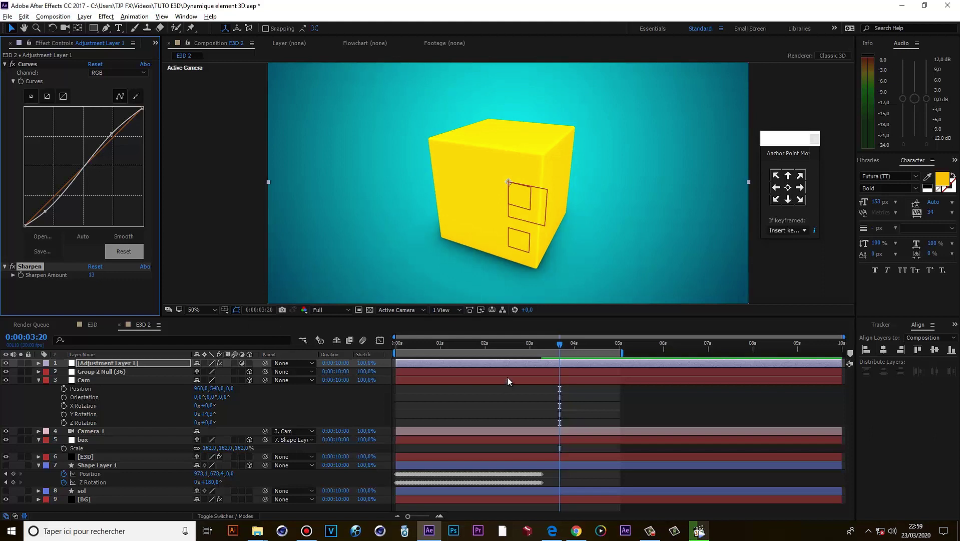
# - Set the composition preview resolution to Quarter and preview the box's fall from 0:00:00:19
pyautogui.click(424, 353)
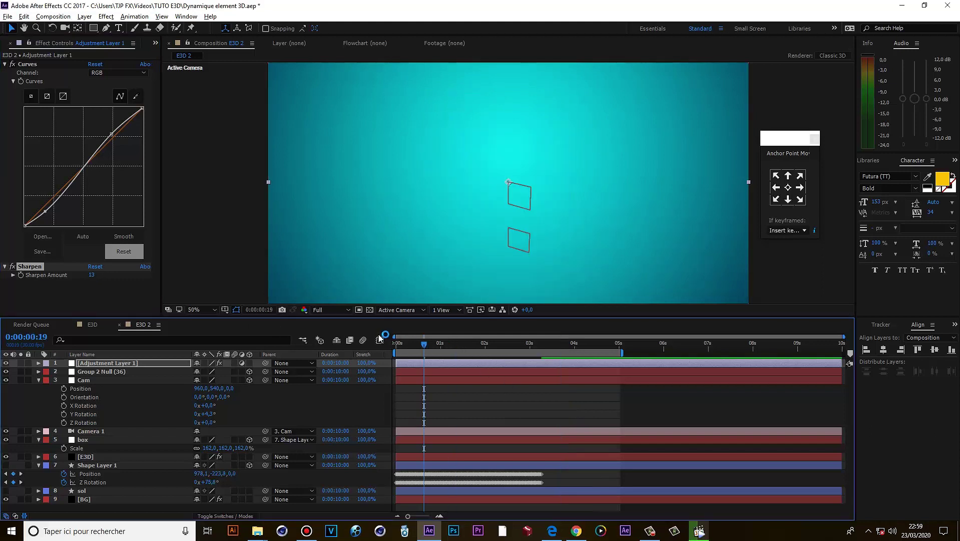
pyautogui.click(329, 309)
pyautogui.click(337, 369)
pyautogui.press(',')
pyautogui.press('space')
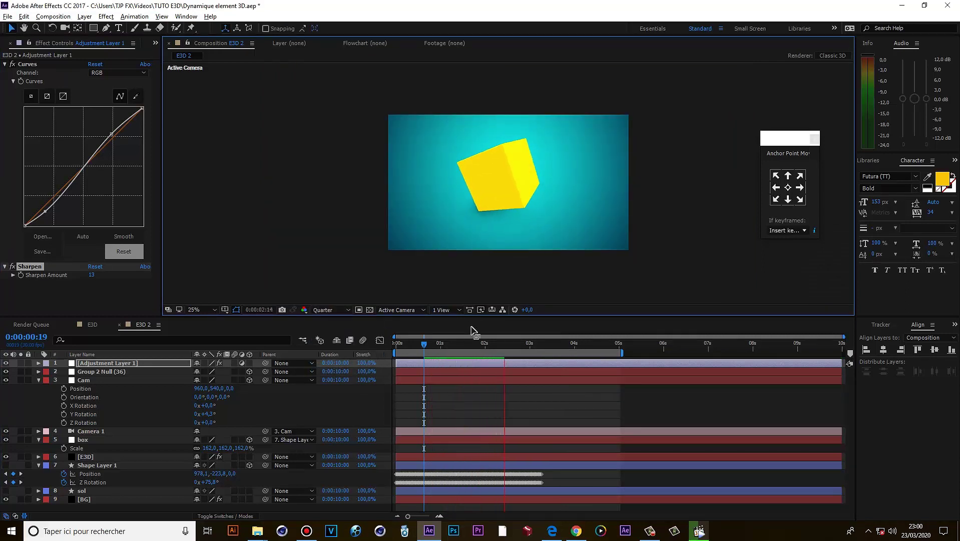
pyautogui.press('space')
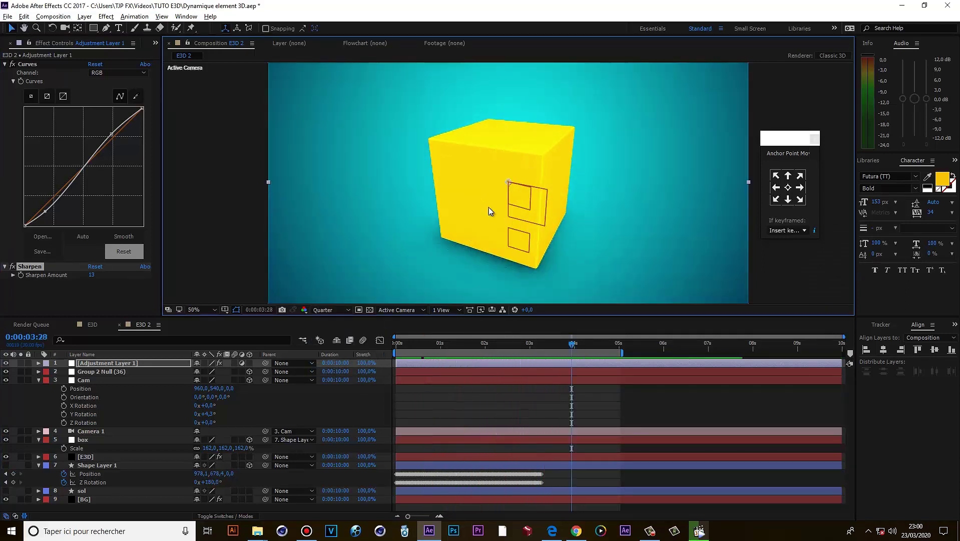
# - Set the start color of the BG layer's Gradient Ramp to blue 03A4F8 and preview the animation
pyautogui.click(94, 498)
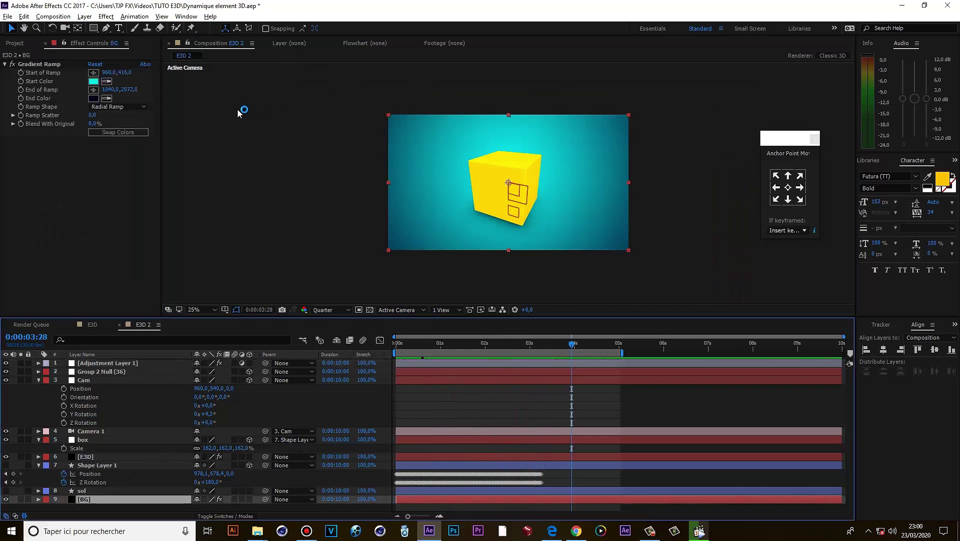
pyautogui.click(94, 82)
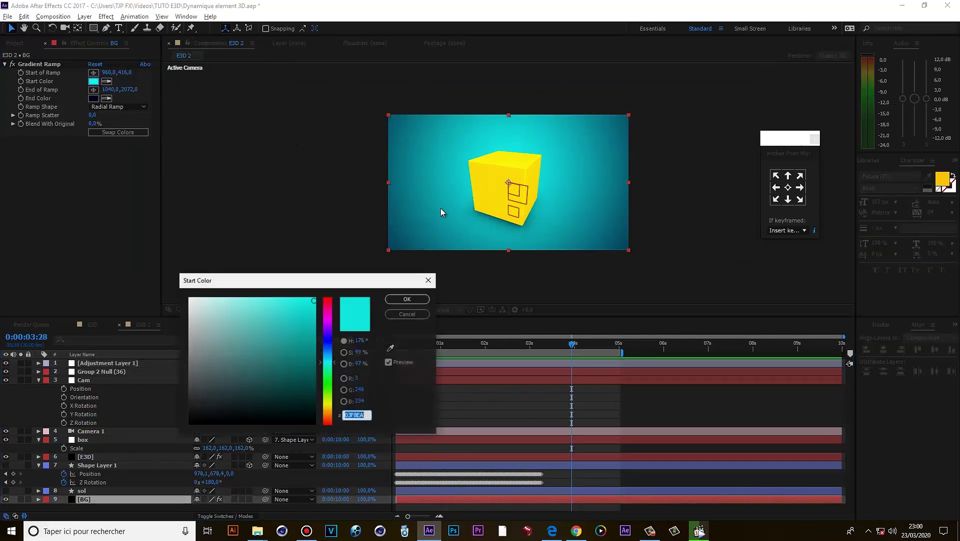
pyautogui.click(327, 349)
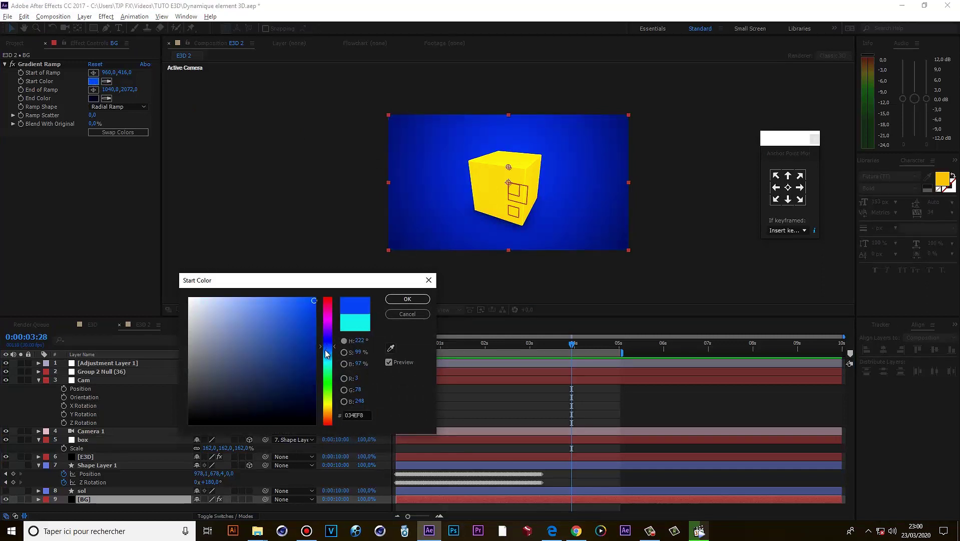
pyautogui.click(324, 352)
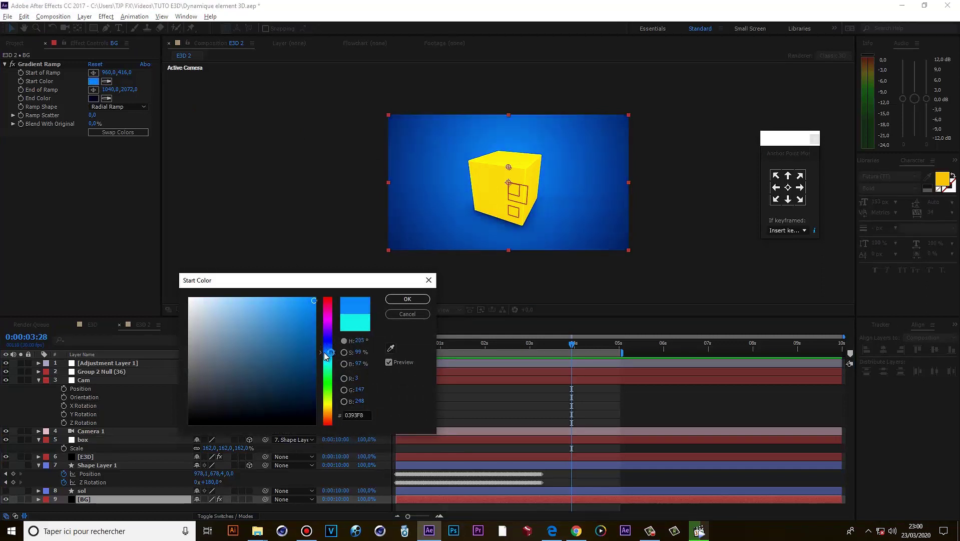
pyautogui.click(328, 358)
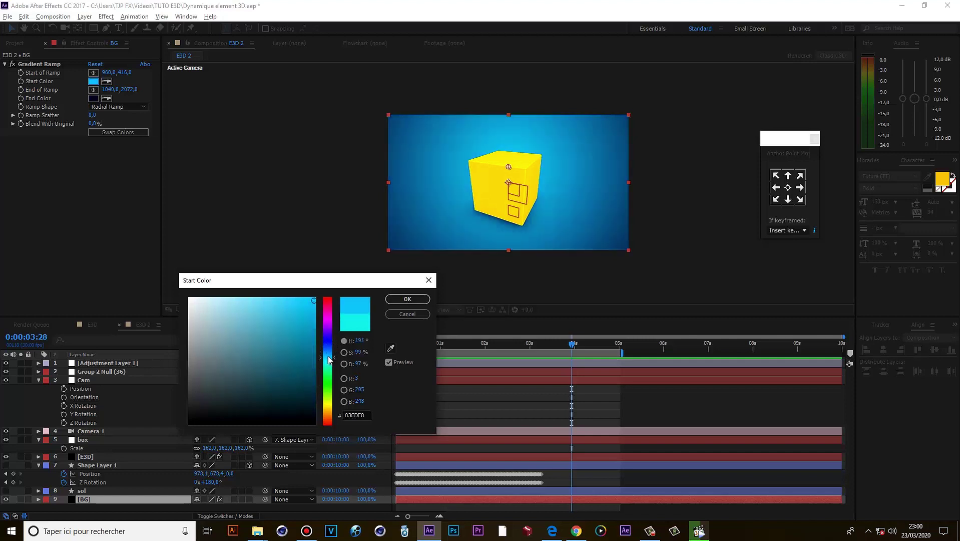
pyautogui.click(329, 353)
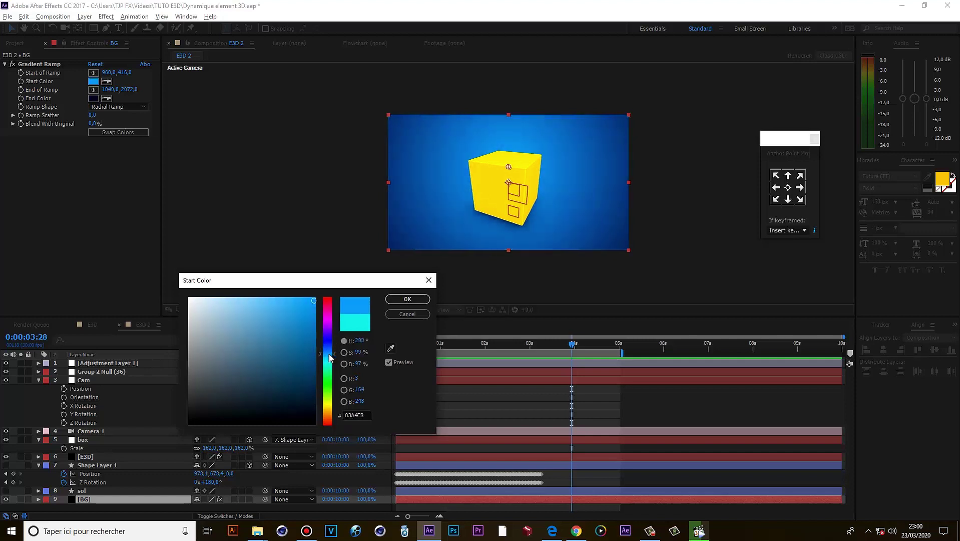
pyautogui.click(420, 302)
pyautogui.click(433, 396)
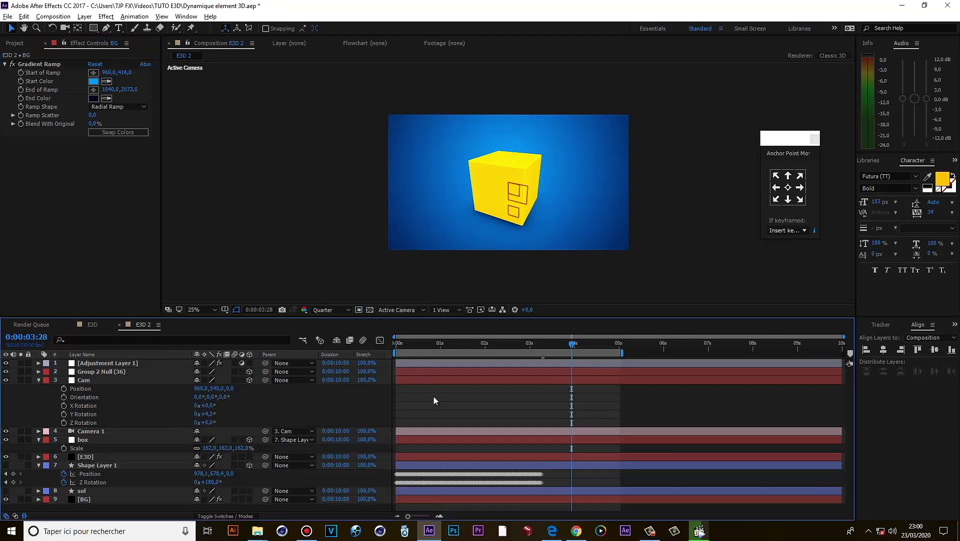
pyautogui.press('space')
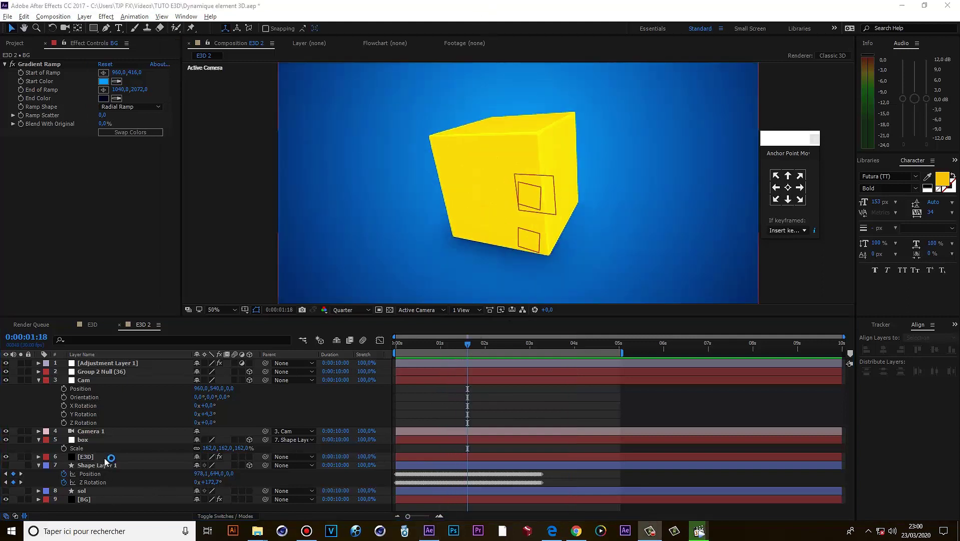
# - Try the Stylized lighting preset on the E3D layer, and settle on Underwater as its additional lighting
pyautogui.click(107, 457)
pyautogui.scroll(-10, 15, 252)
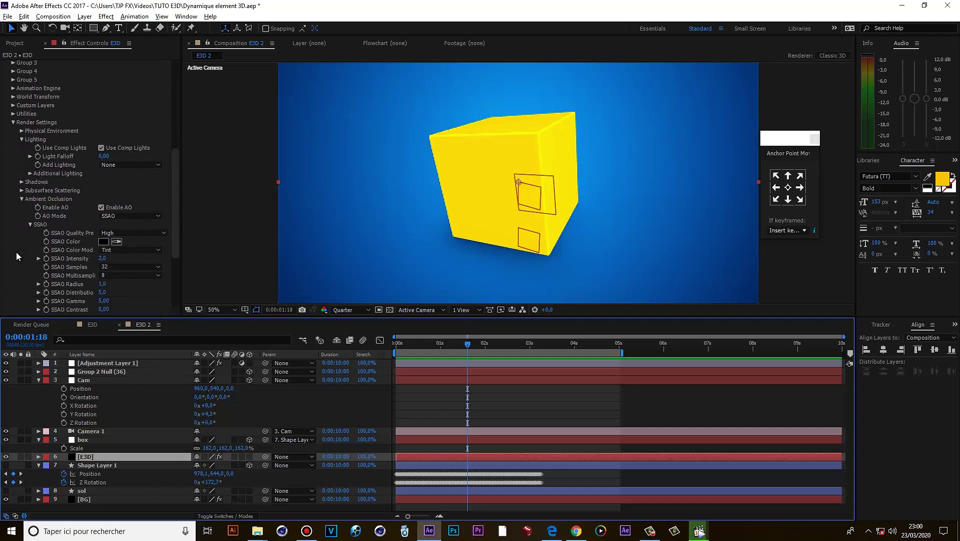
pyautogui.click(128, 165)
pyautogui.click(126, 296)
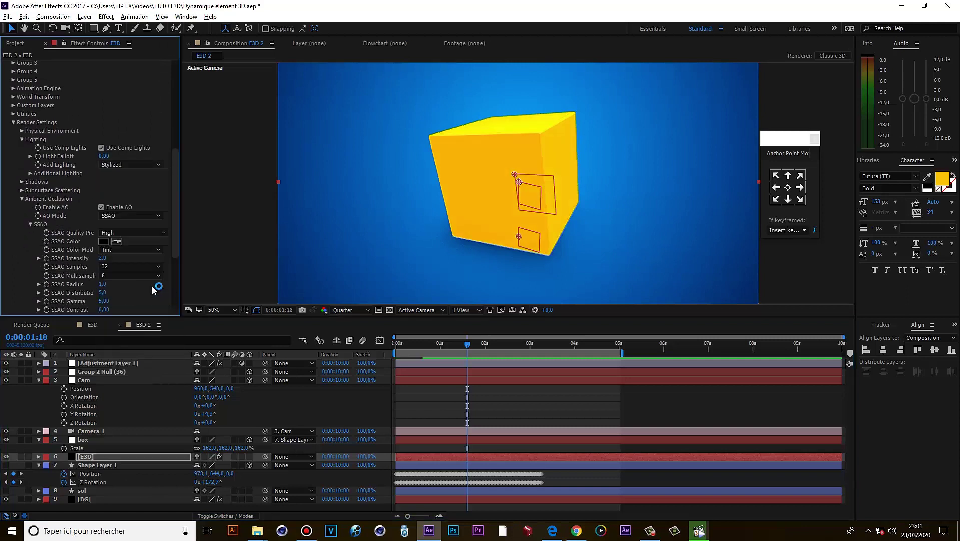
pyautogui.click(140, 164)
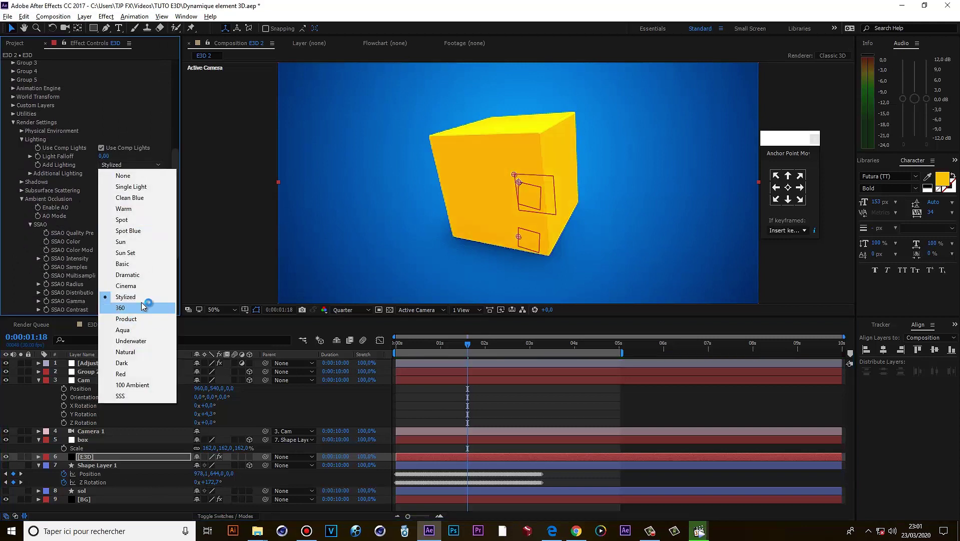
pyautogui.click(140, 342)
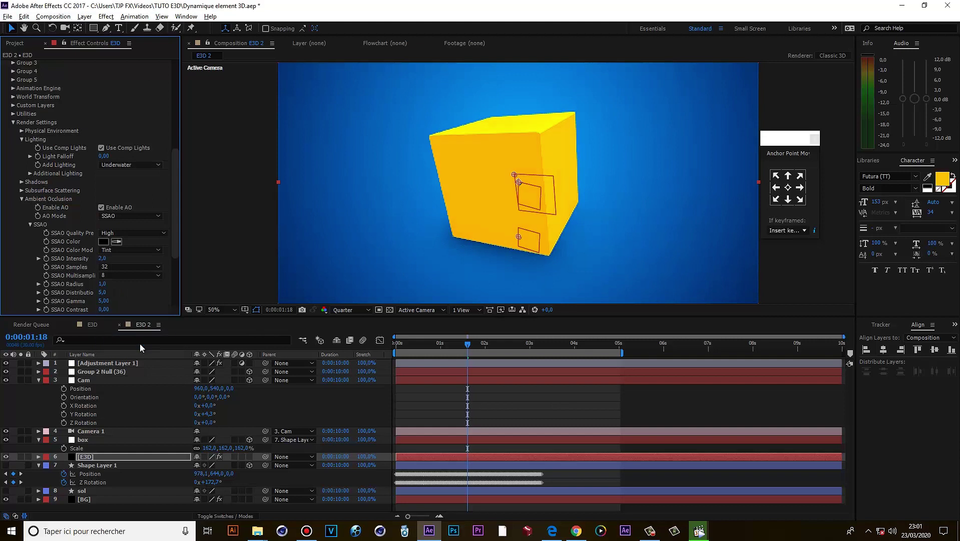
# - Set the additional lighting's brightness multiplier to 38%, X rotation to -13° and Y rotation to 83°, and preview the animation
pyautogui.click(30, 173)
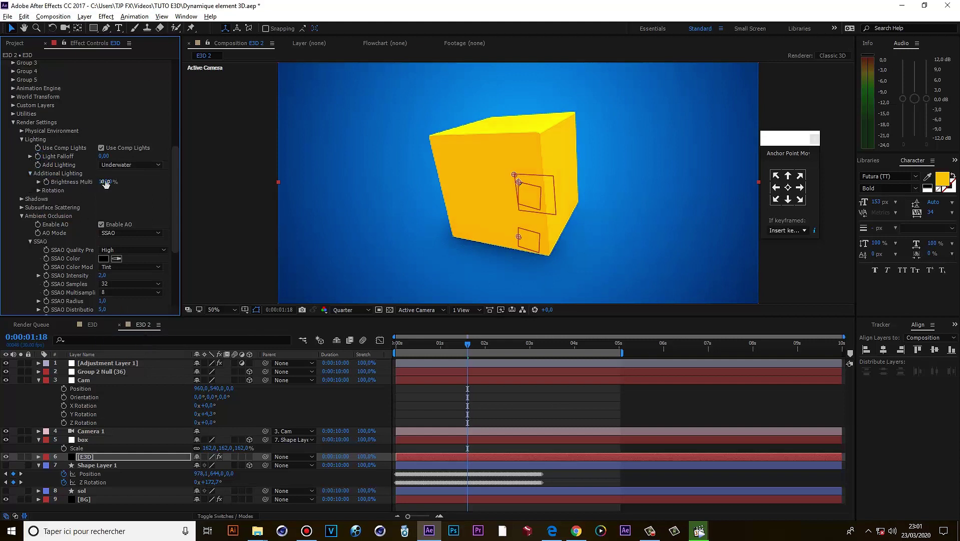
pyautogui.click(39, 190)
pyautogui.moveTo(109, 206); pyautogui.dragTo(88, 182)
pyautogui.moveTo(66, 192); pyautogui.dragTo(78, 196)
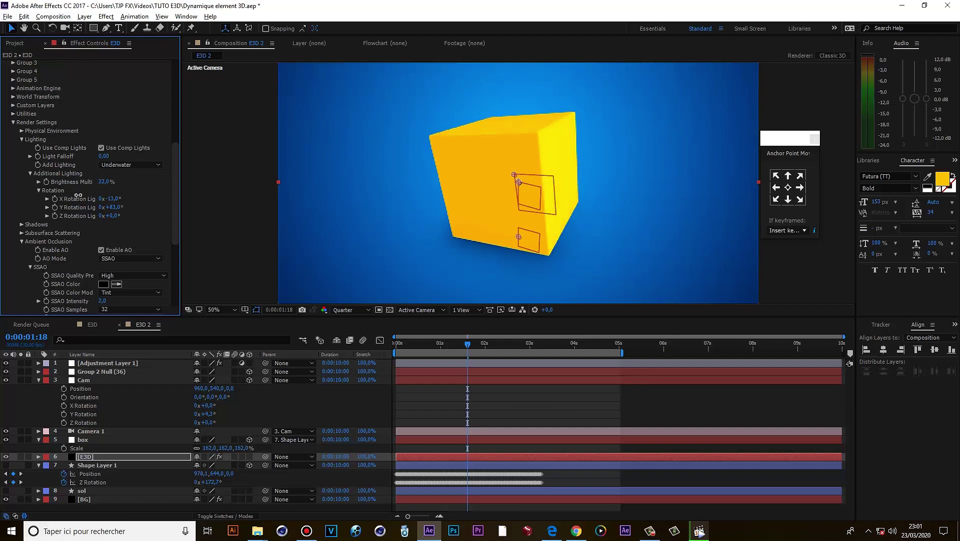
pyautogui.scroll(-1, 371, 270)
pyautogui.click(411, 326)
pyautogui.press('space')
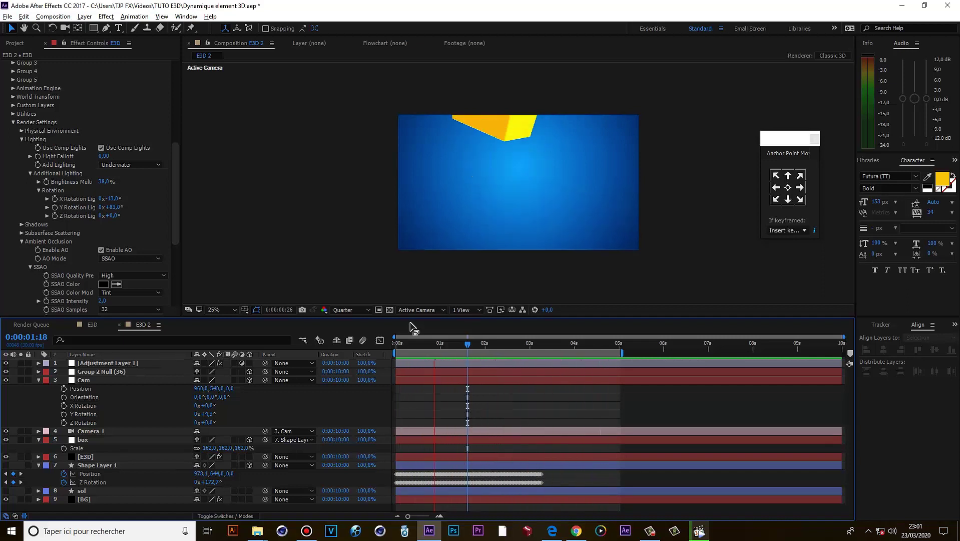
pyautogui.press('space')
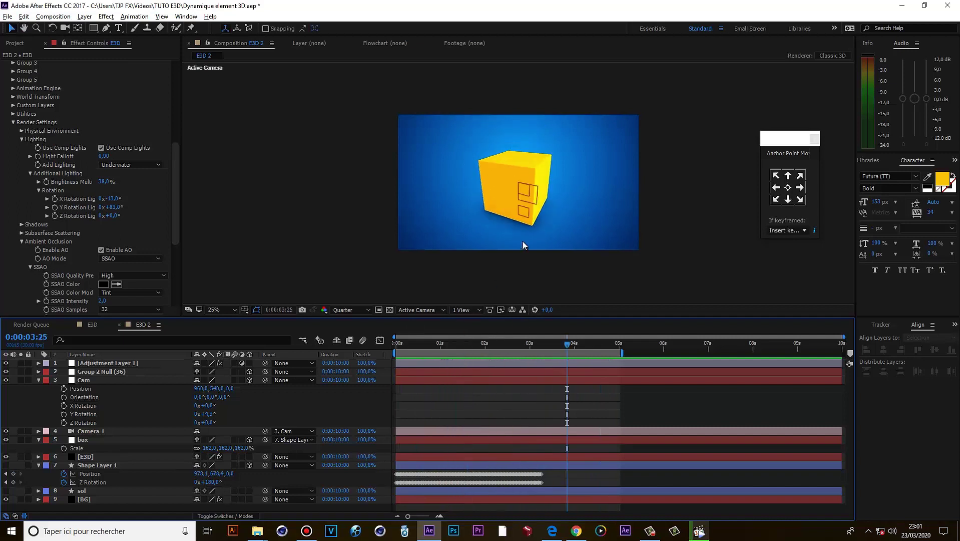
# - Move the BG layer's Gradient Ramp start to about 1352, 216 and its end to about -128, 1720, and preview the animation
pyautogui.click(99, 492)
pyautogui.click(101, 498)
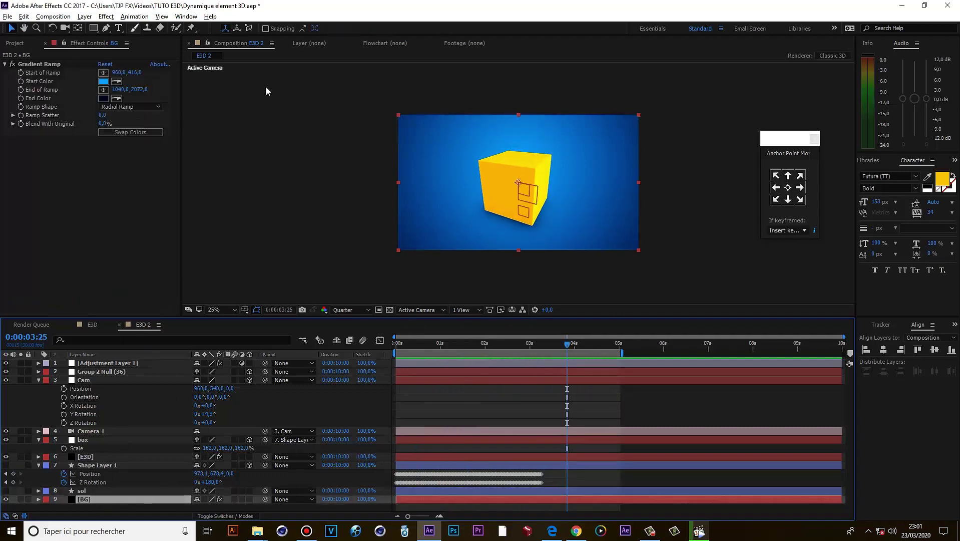
pyautogui.click(55, 65)
pyautogui.press(',')
pyautogui.moveTo(518, 279); pyautogui.dragTo(455, 252)
pyautogui.moveTo(518, 176); pyautogui.dragTo(541, 173)
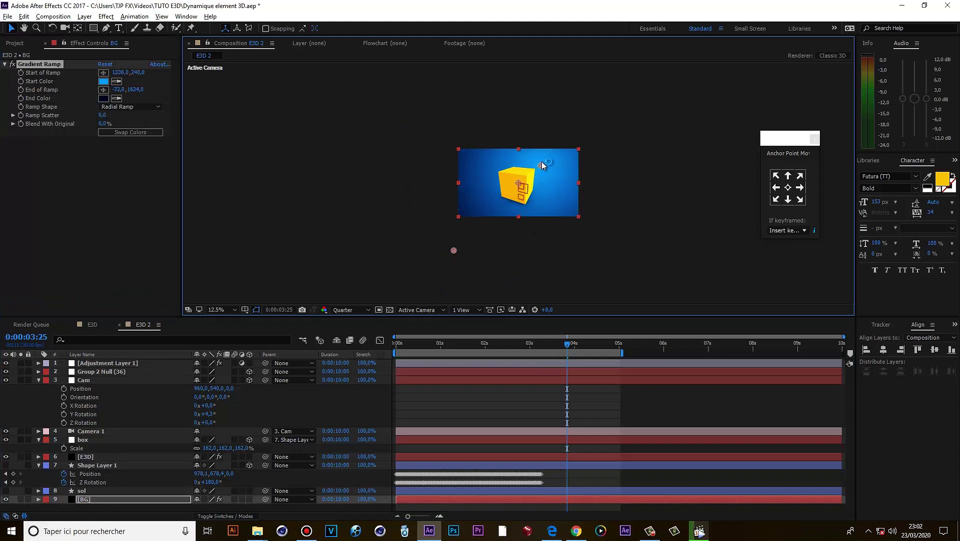
pyautogui.press('.')
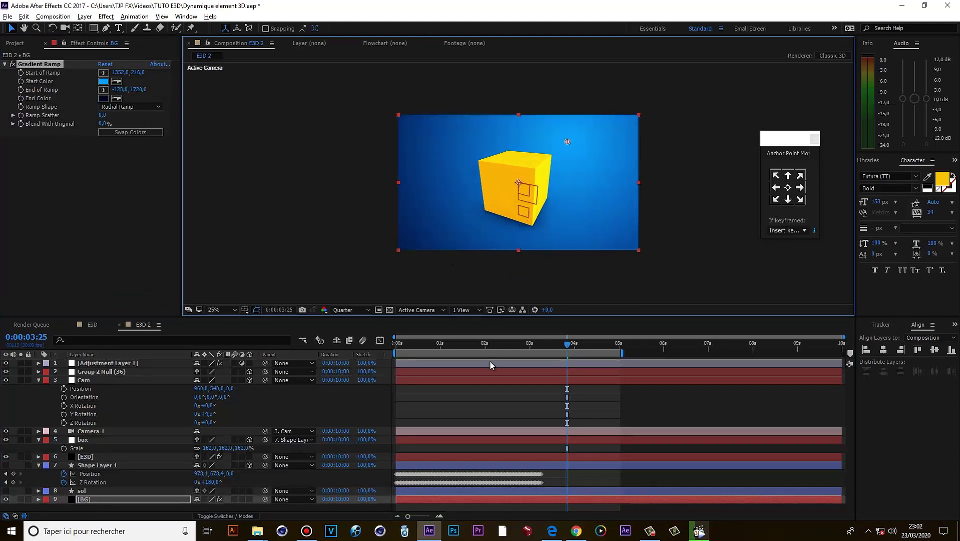
pyautogui.click(499, 406)
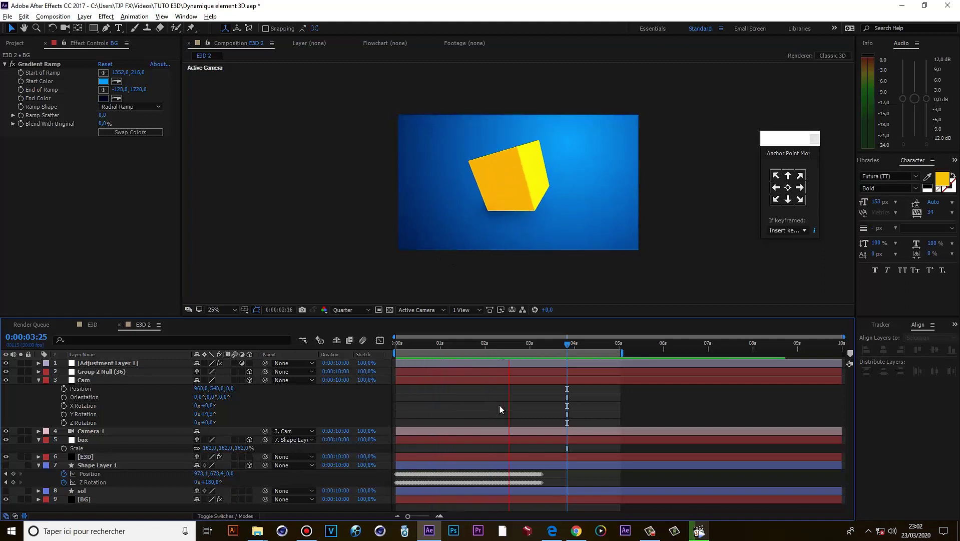
pyautogui.press('space')
# - Add a Levels effect to Adjustment Layer 1 with Input Black 13 and Input White 246, and save the project
pyautogui.click(142, 363)
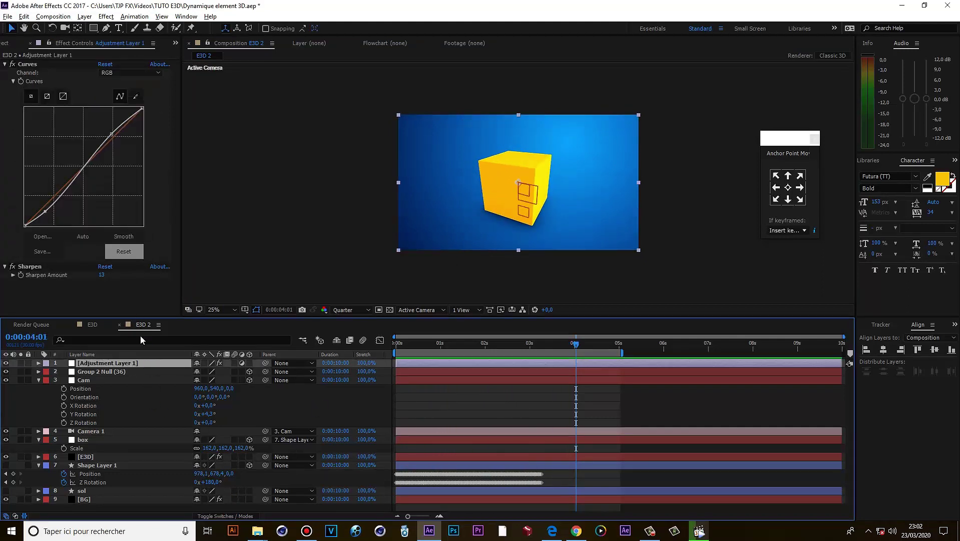
pyautogui.click(6, 364)
pyautogui.hotkey('ctrl', 'space')
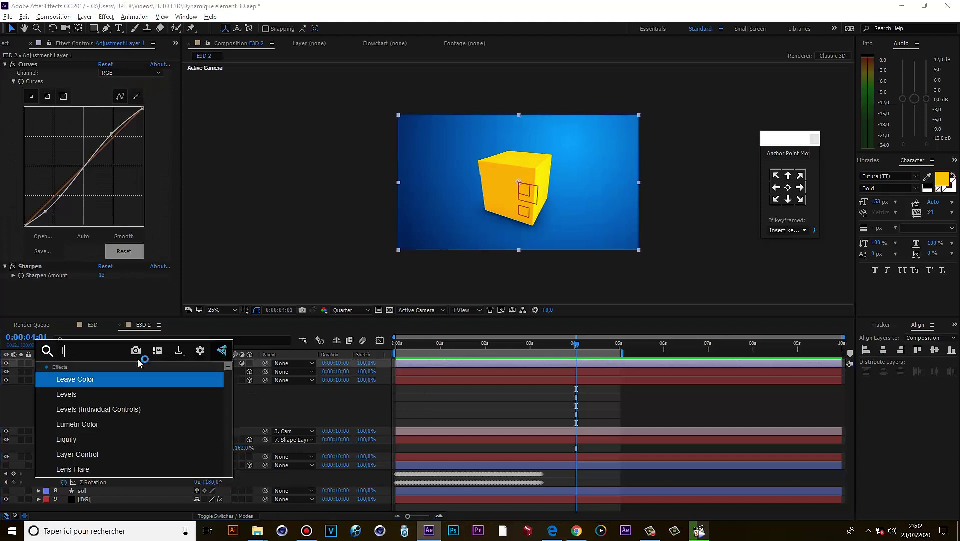
pyautogui.click(129, 393)
pyautogui.moveTo(29, 237); pyautogui.dragTo(35, 237)
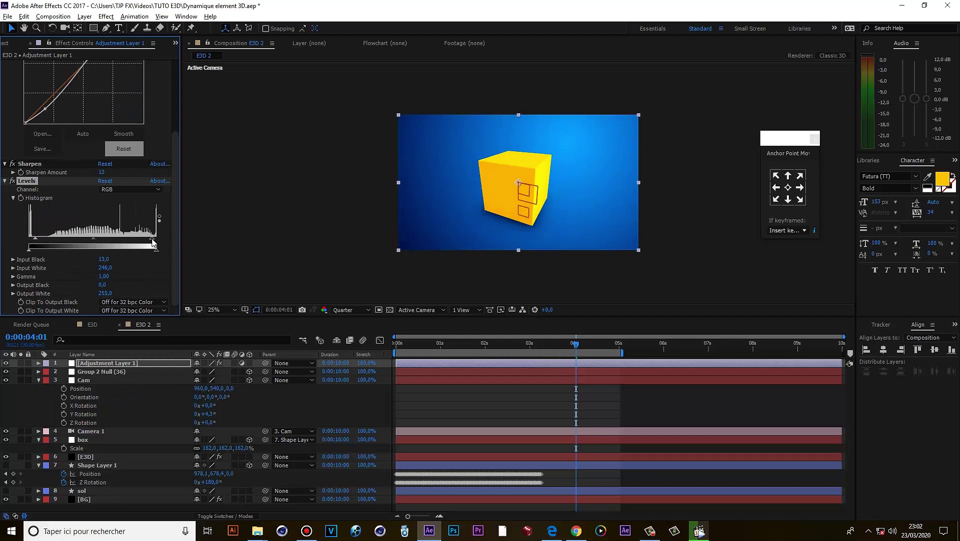
pyautogui.hotkey('ctrl', 's')
# - Move the Sharpen effect below Levels on Adjustment Layer 1 and preview the animation
pyautogui.moveTo(29, 169); pyautogui.dragTo(30, 308)
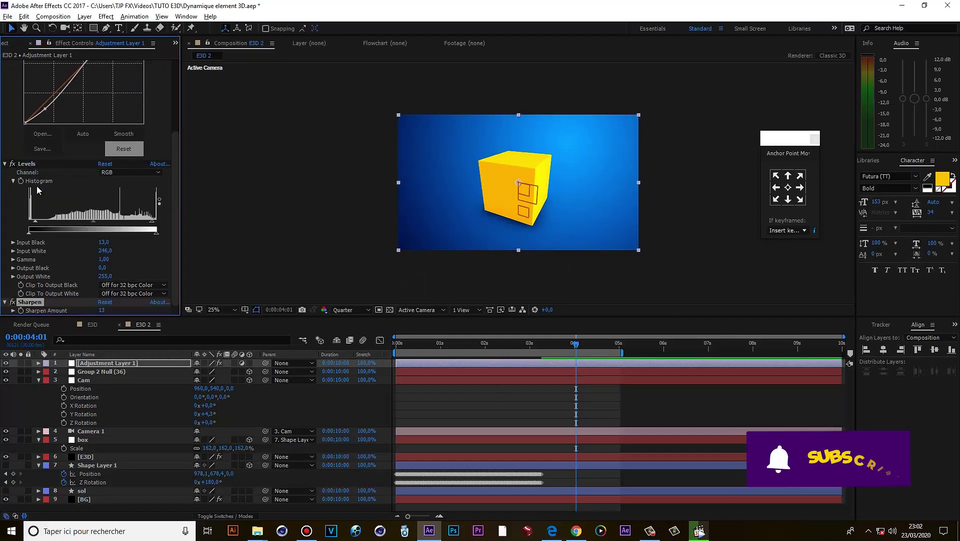
pyautogui.click(417, 344)
pyautogui.press('space')
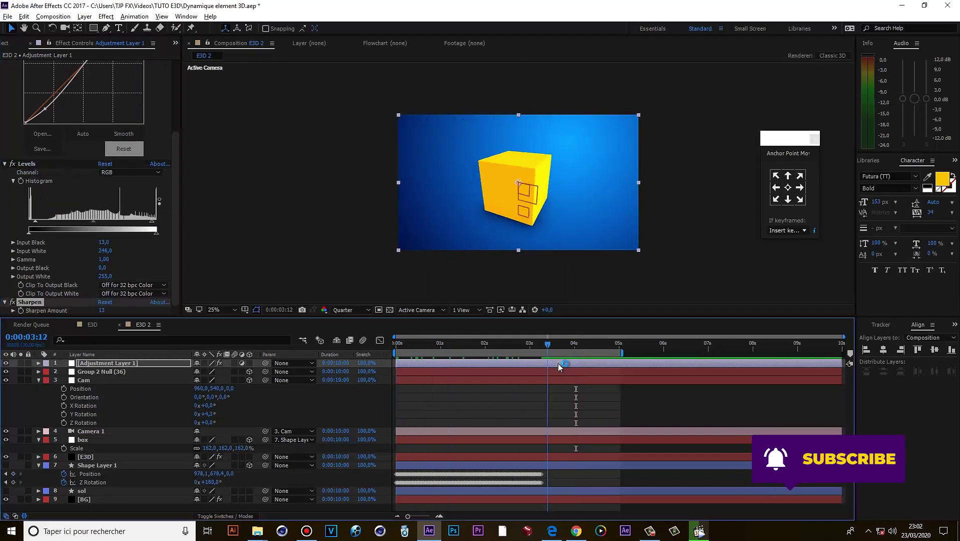
pyautogui.click(626, 399)
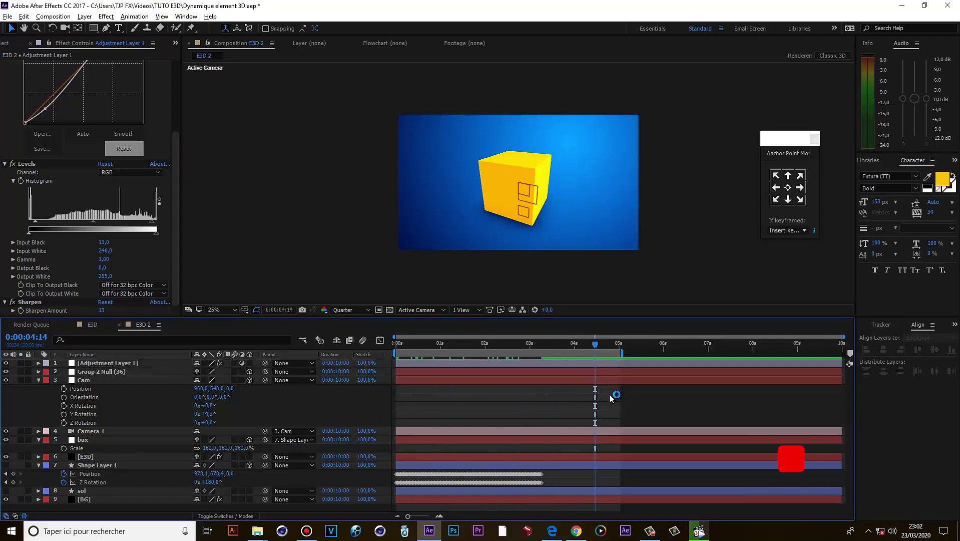
# - Collapse the Cam layer's properties and add the E3D 2 composition to the render queue
pyautogui.click(38, 380)
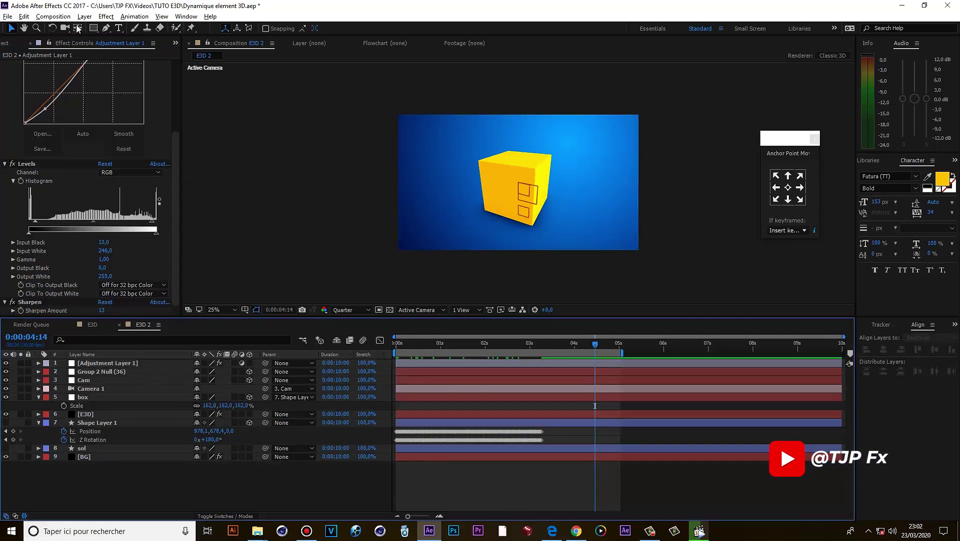
pyautogui.click(53, 17)
pyautogui.click(75, 133)
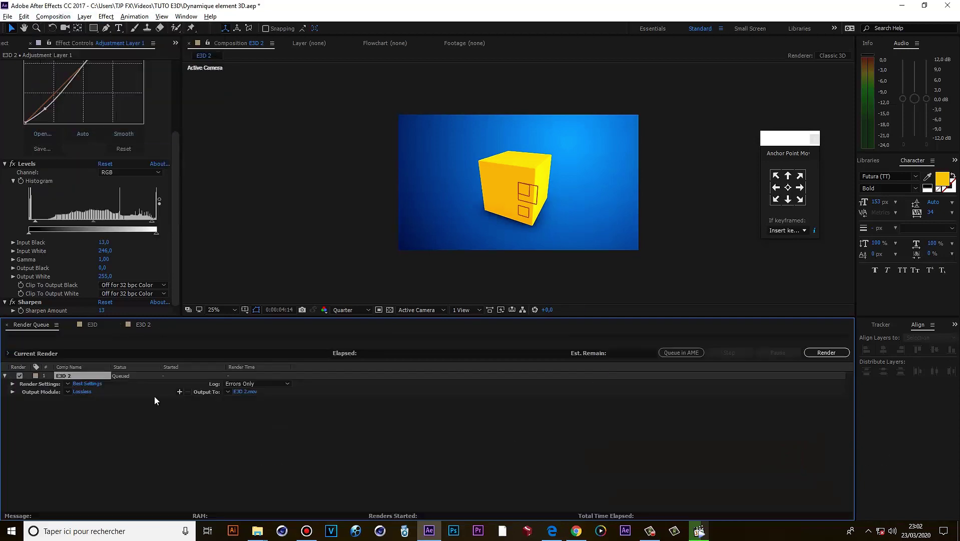